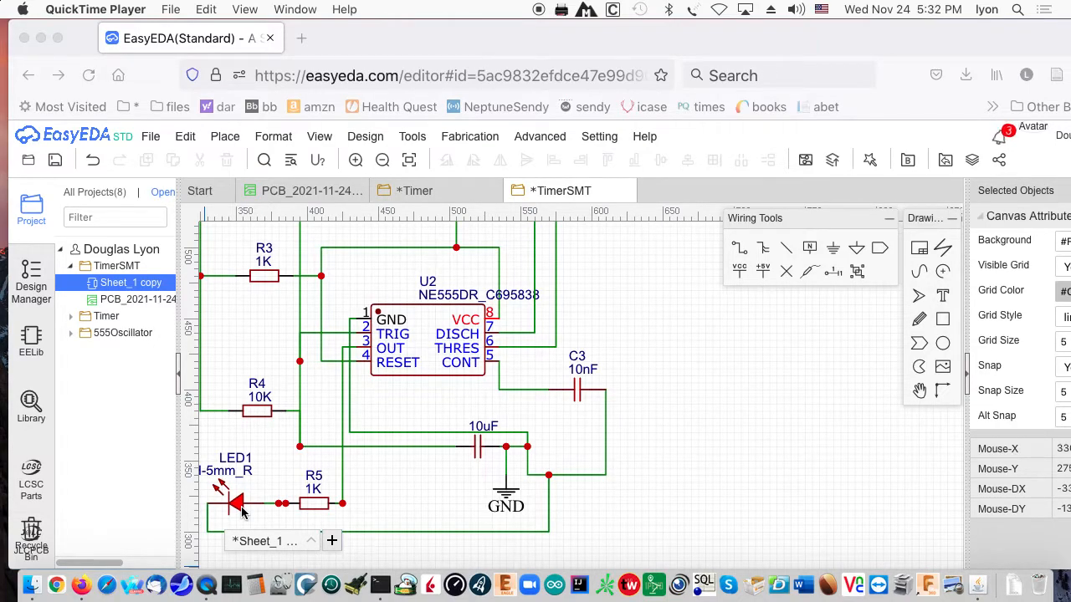
- Open the LCSC parts website from the schematic editor and search its catalogue for "led"
left_click(28, 476)
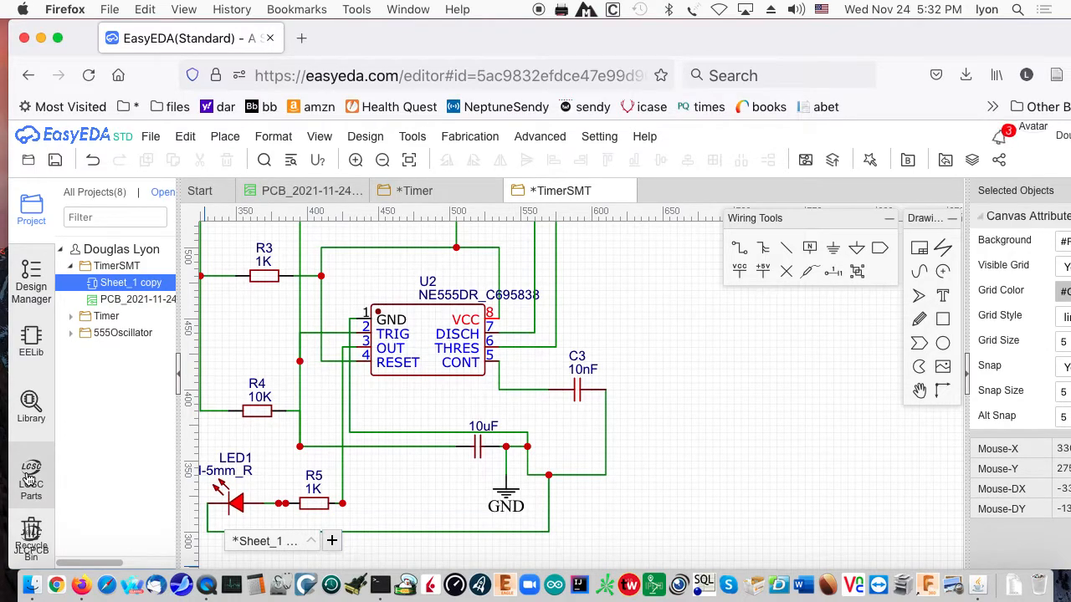
left_click(27, 479)
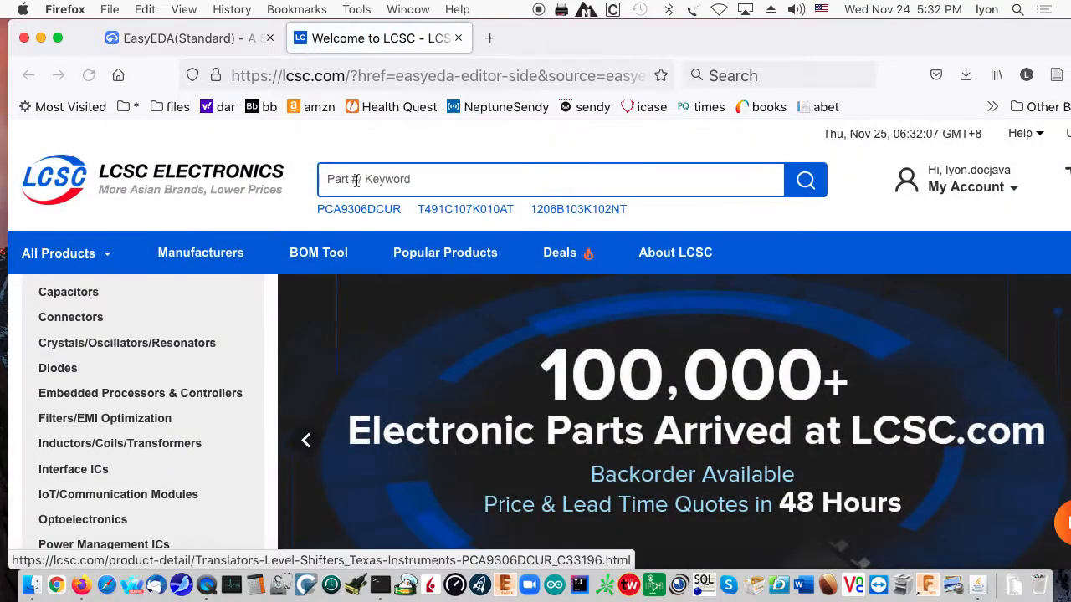
left_click(357, 181)
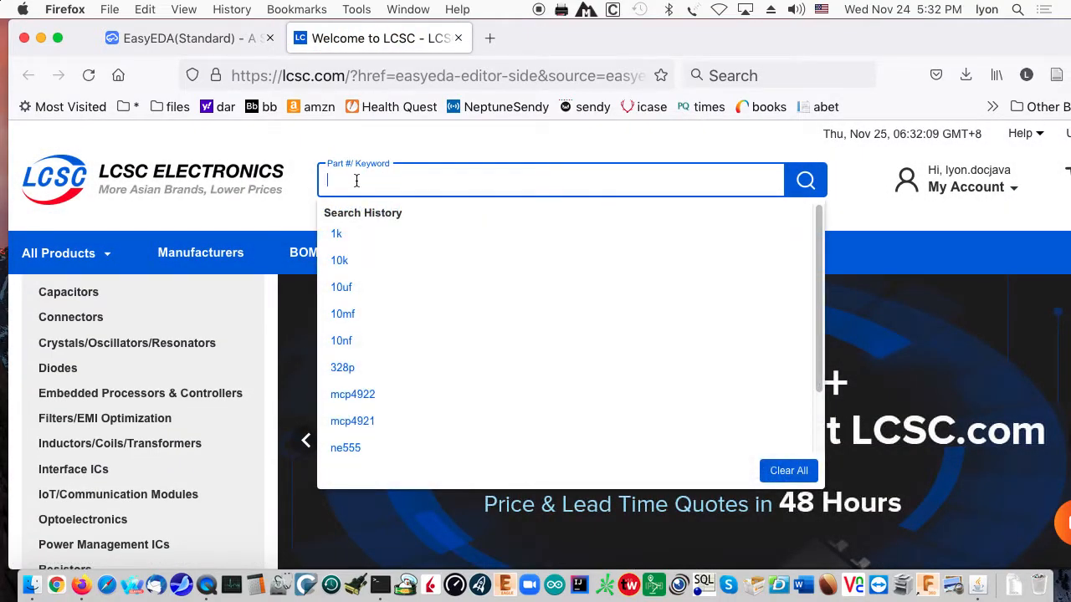
type("led")
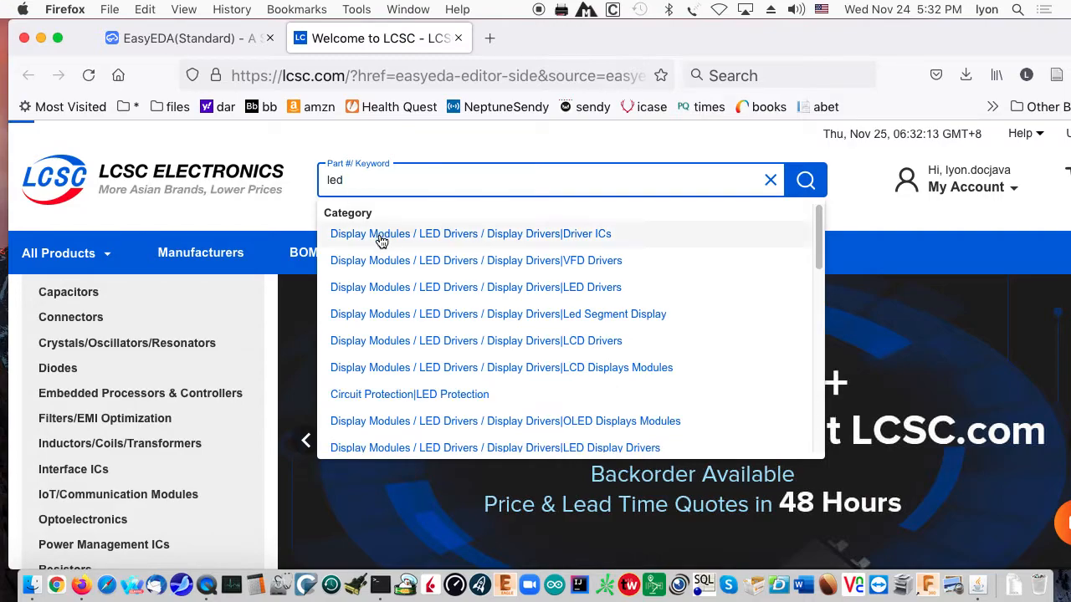
key("Return")
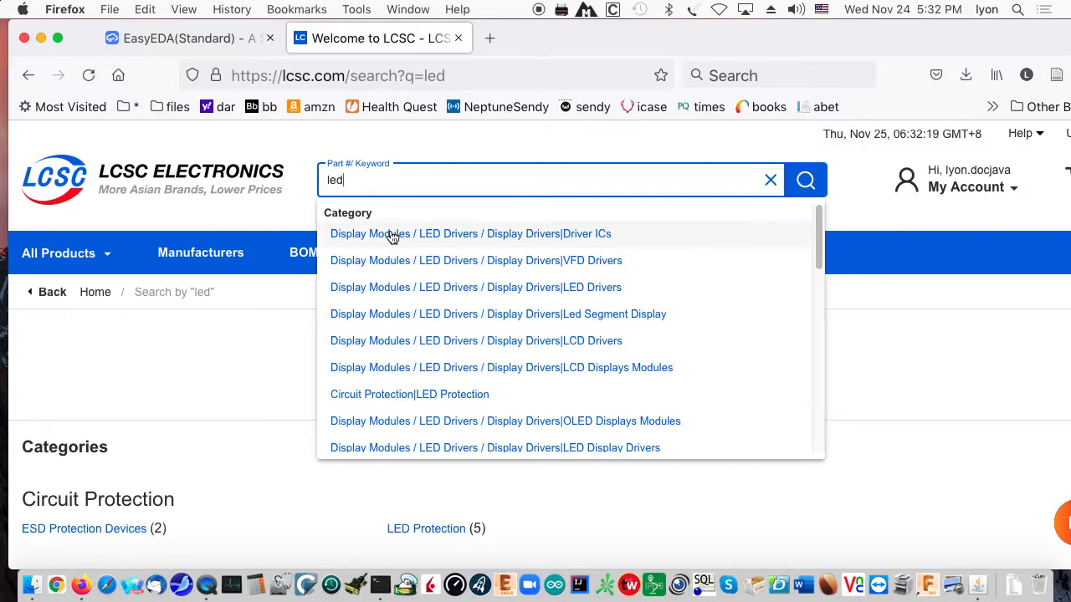
- Examine the product categories in the LED search results for one that suits a surface-mount LED
scroll(206, 386, "down", 5)
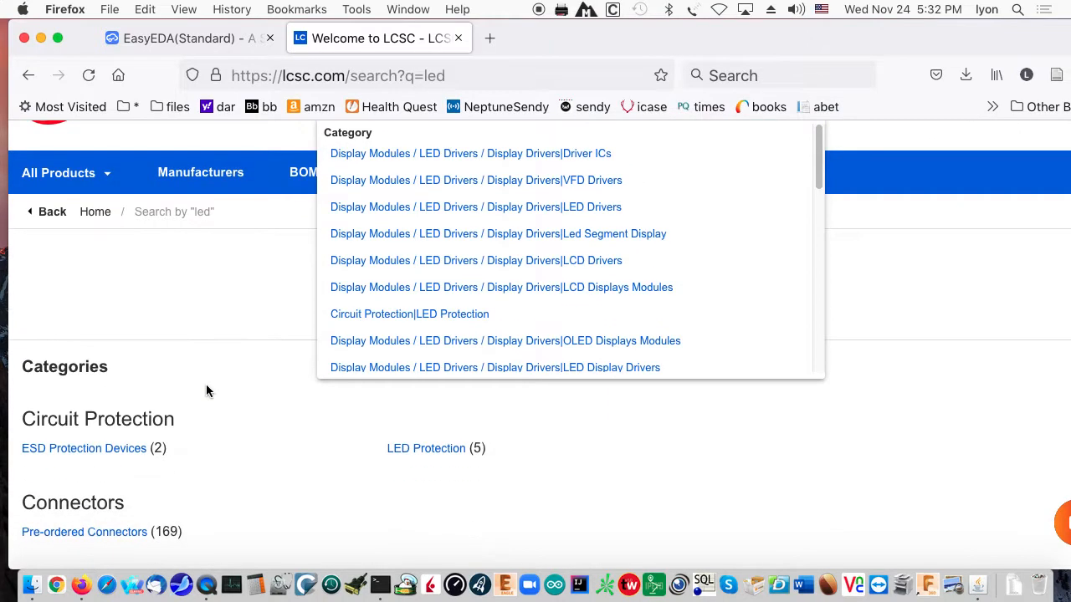
scroll(210, 389, "down", 8)
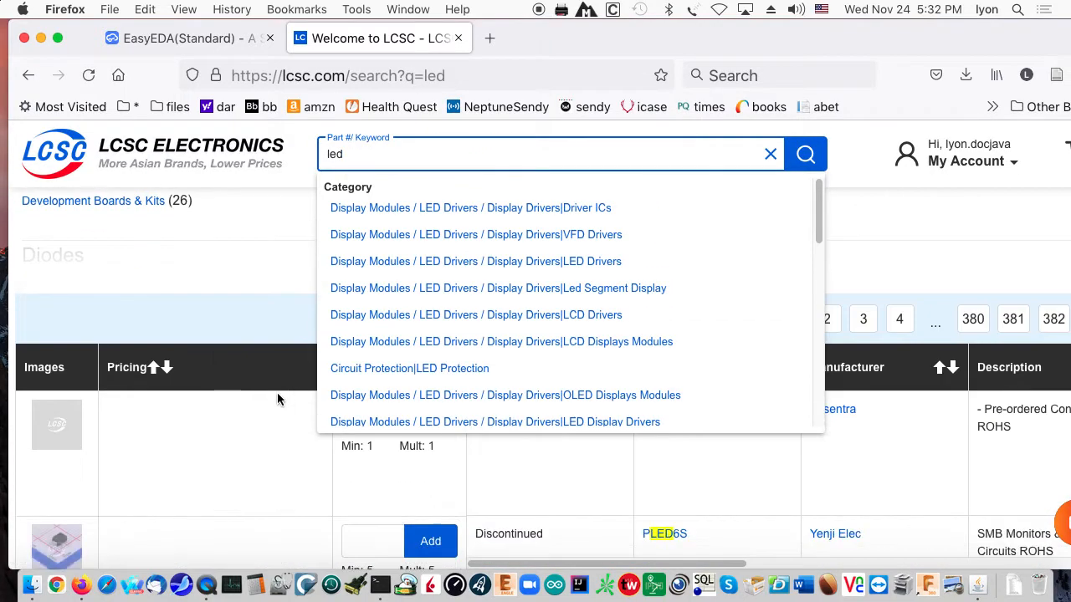
scroll(279, 393, "up", 5)
scroll(281, 389, "up", 2)
left_click(556, 497)
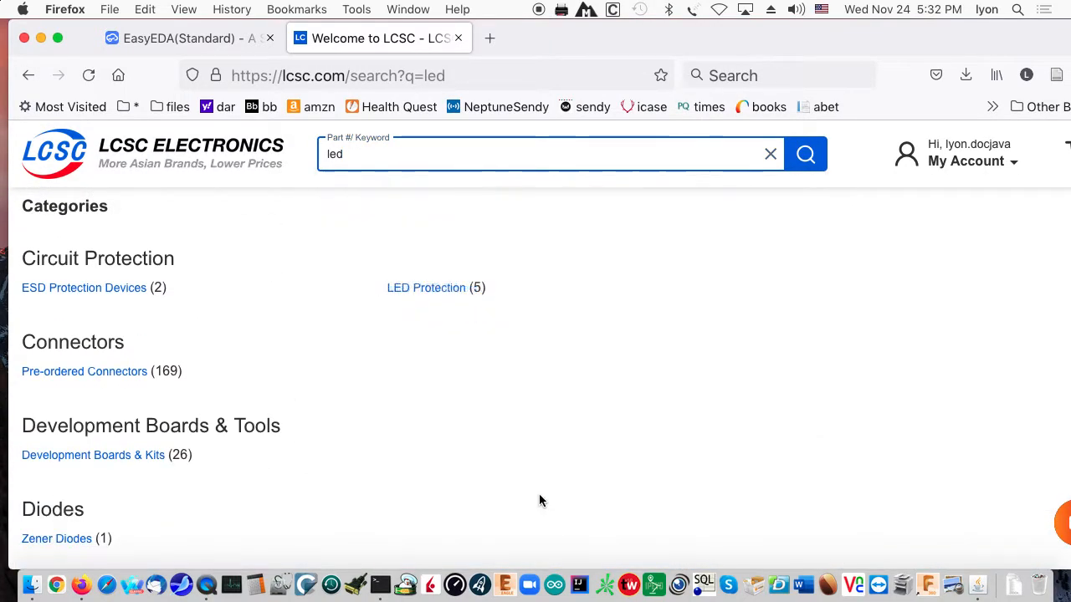
scroll(489, 494, "down", 5)
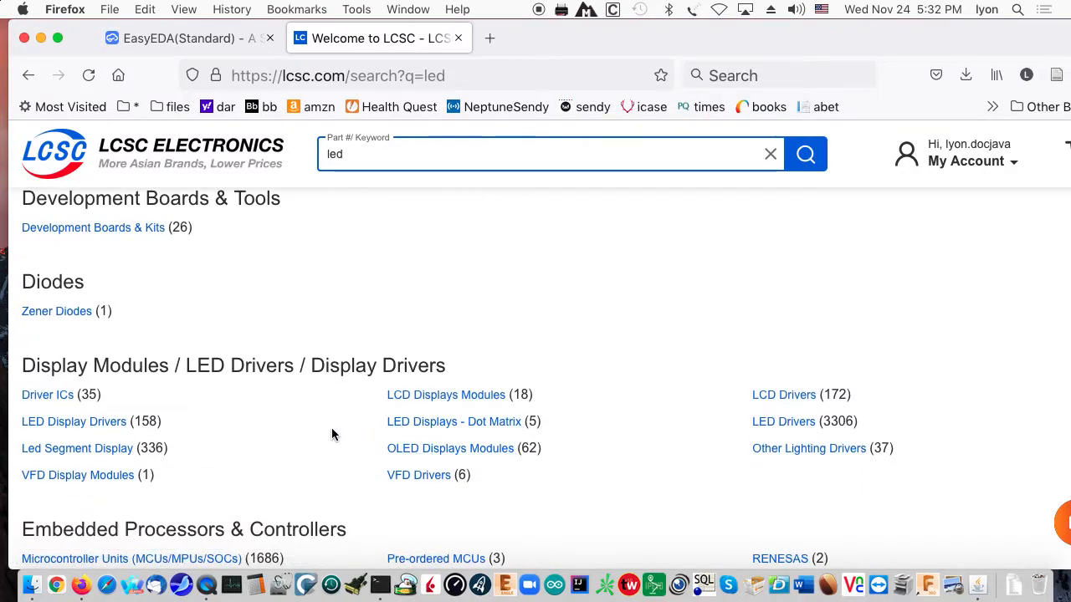
scroll(332, 433, "down", 8)
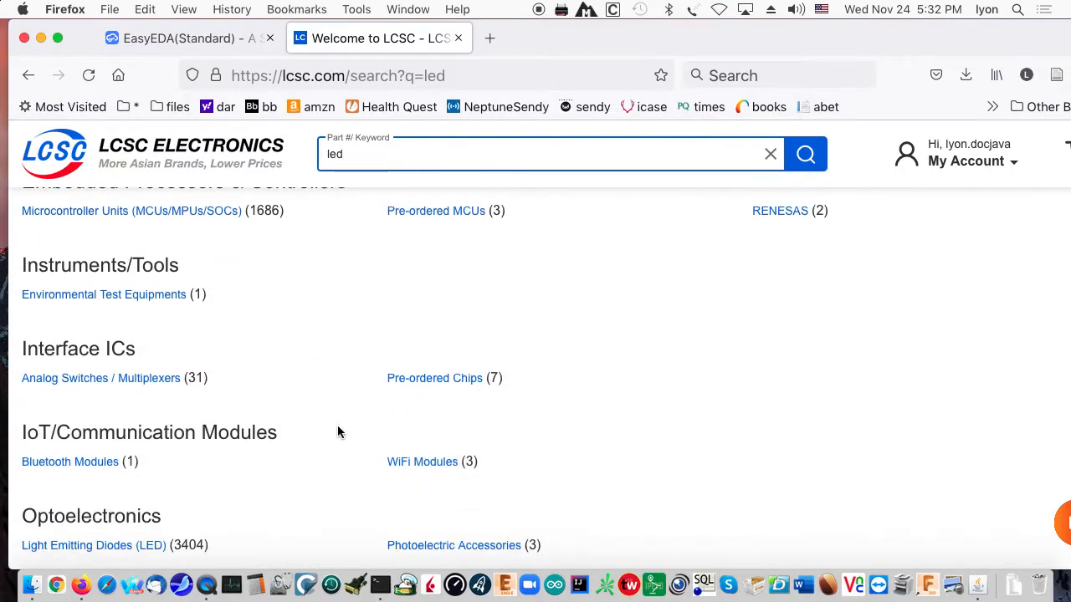
scroll(337, 432, "down", 8)
scroll(345, 431, "up", 15)
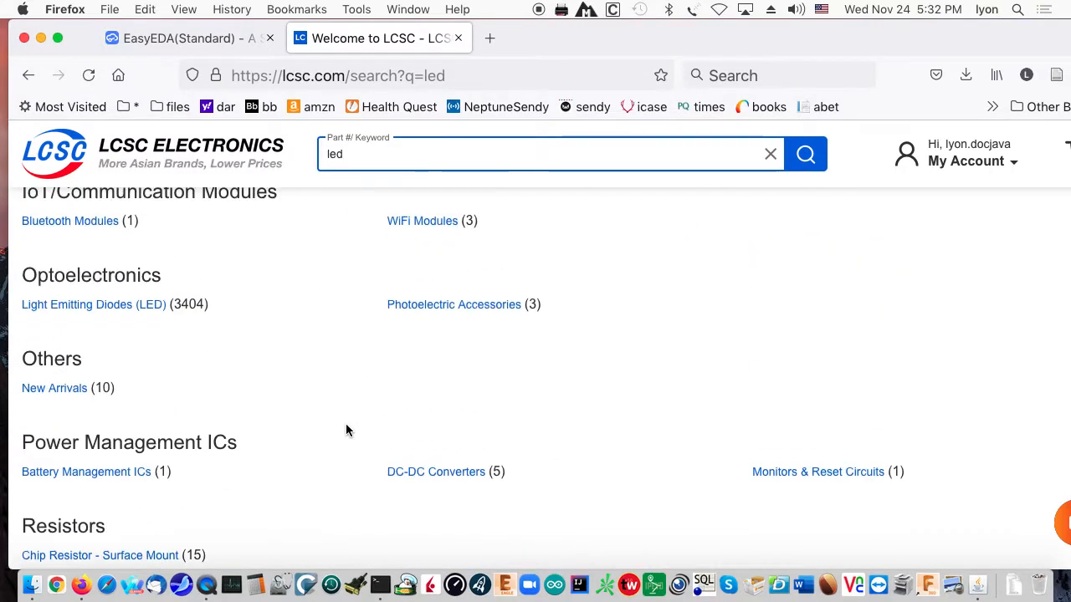
scroll(347, 431, "up", 2)
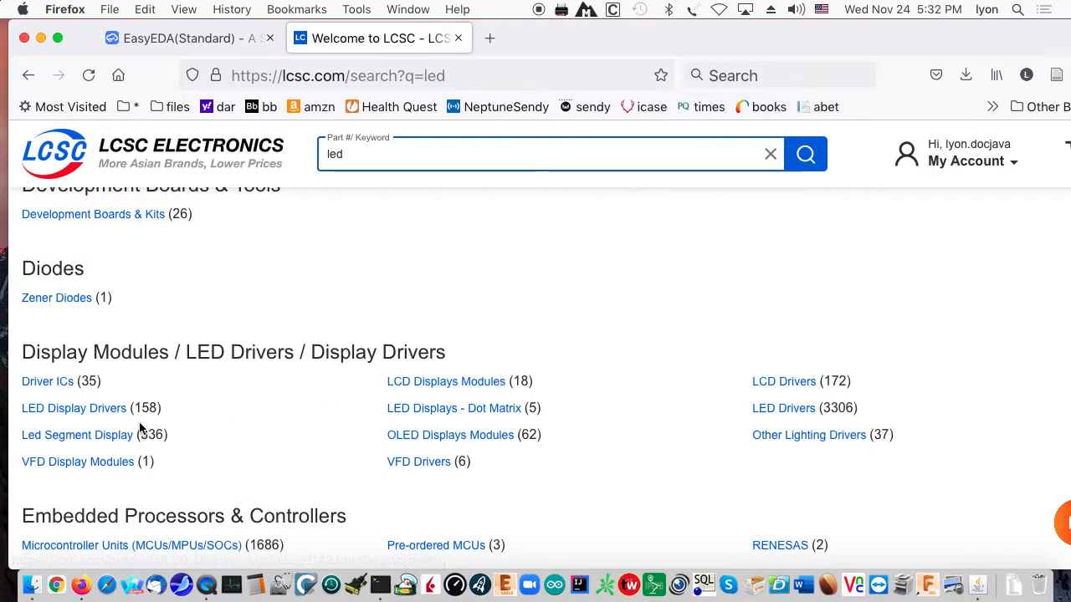
- Open the Led Segment Display category and filter it by SMD package, Red illumination color and In Stock
left_click(82, 436)
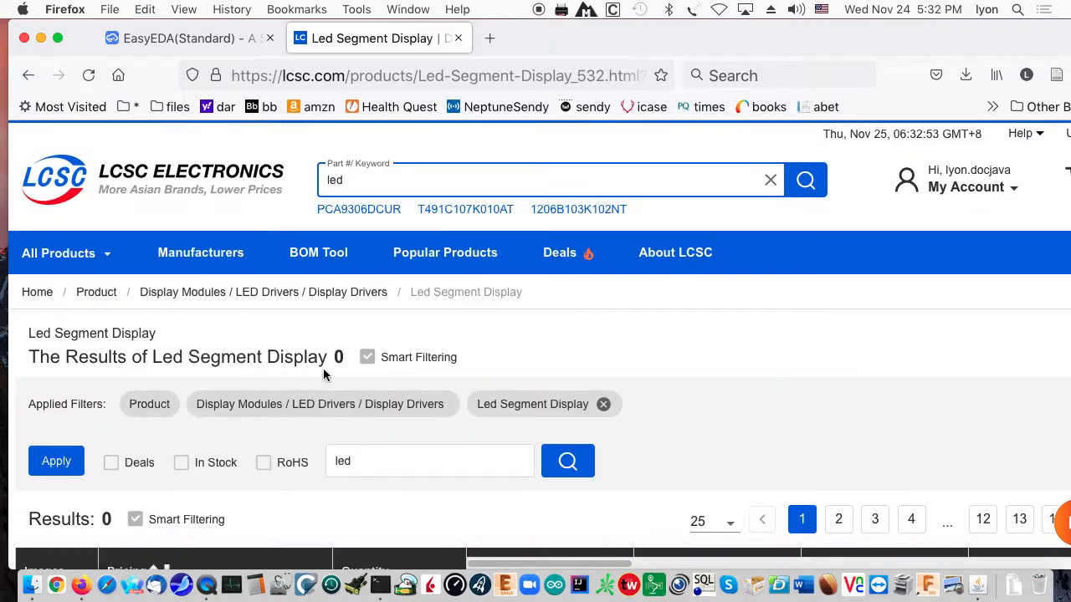
scroll(593, 385, "down", 2)
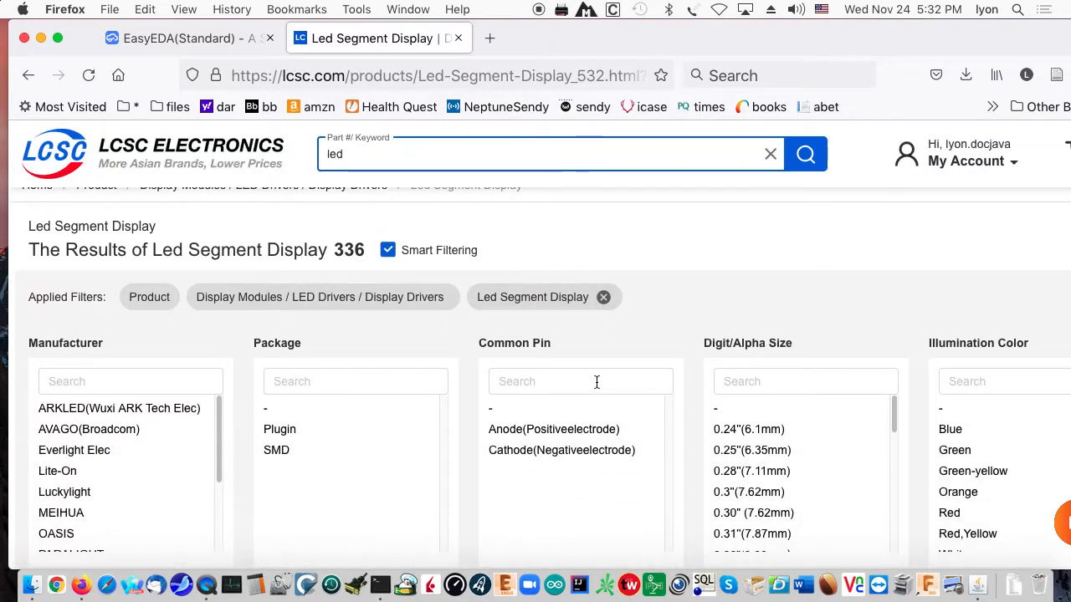
scroll(602, 386, "down", 2)
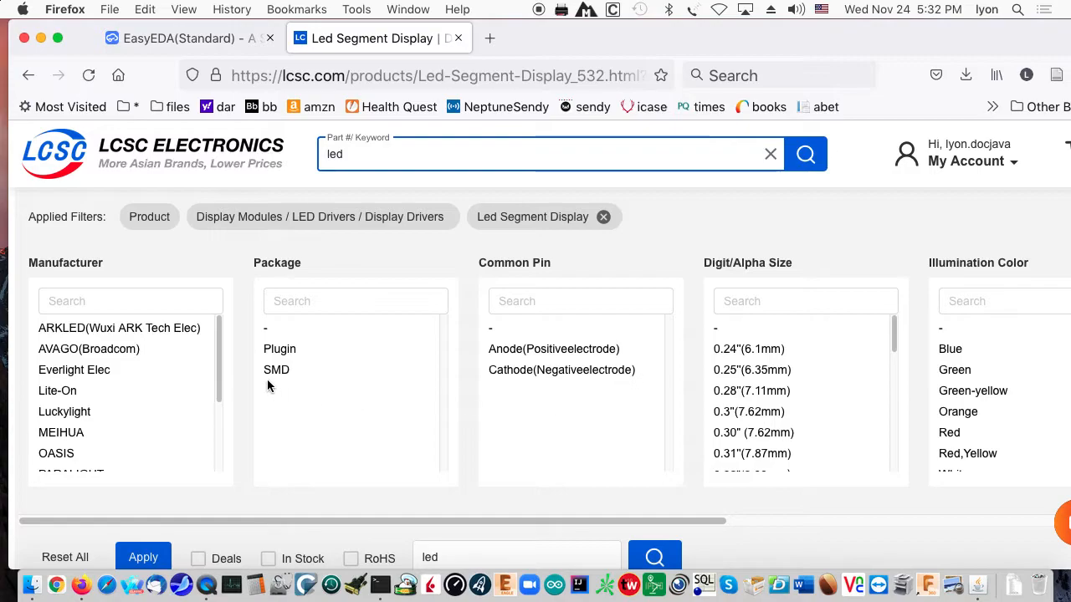
left_click(269, 375)
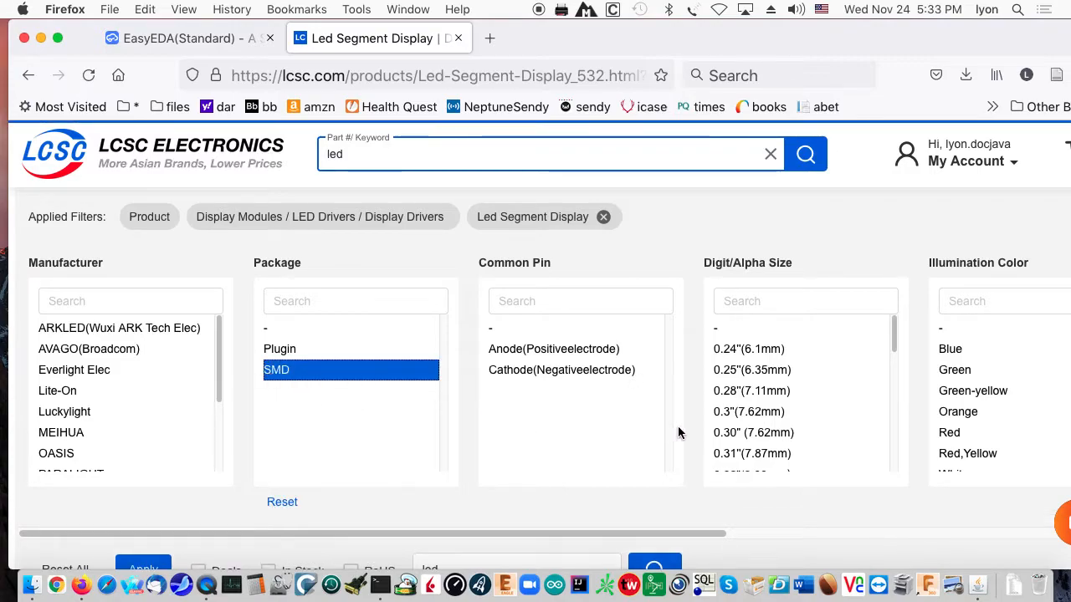
left_click(958, 432)
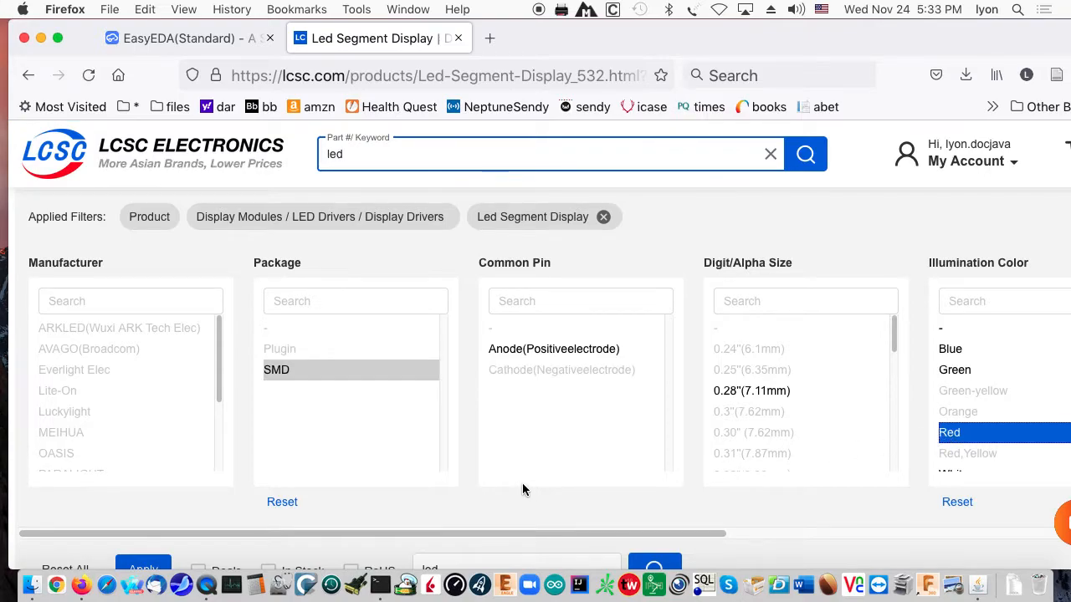
scroll(522, 482, "down", 3)
left_click(159, 466)
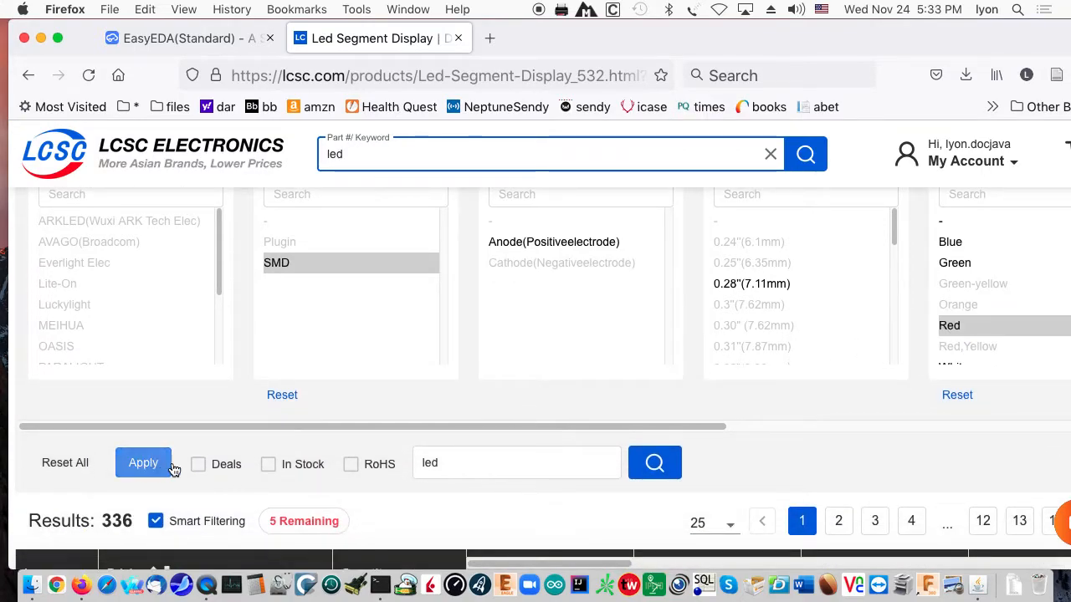
left_click(268, 464)
left_click(143, 463)
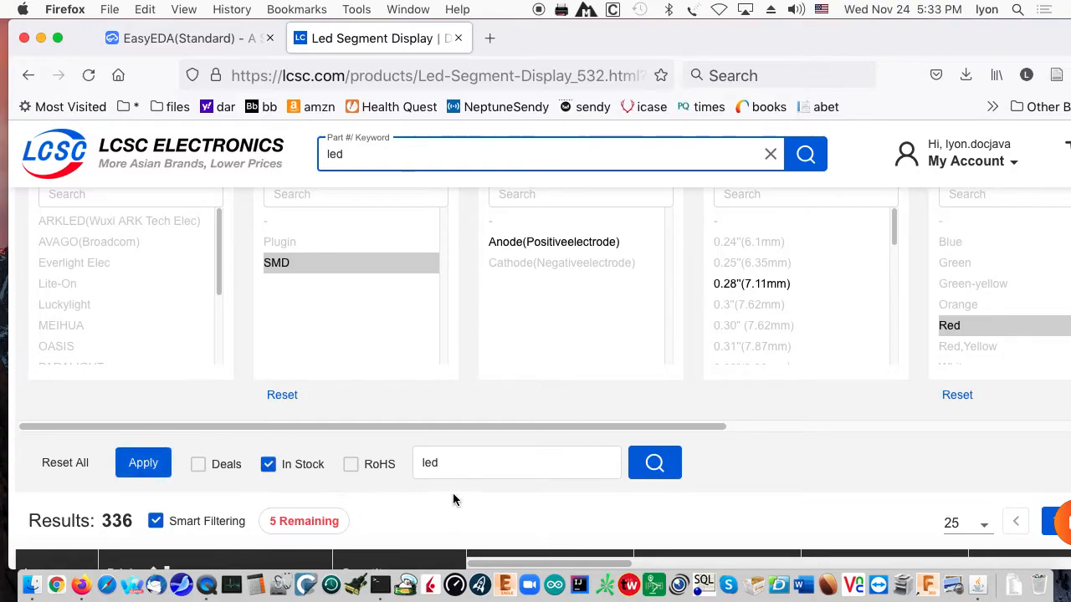
scroll(514, 493, "down", 4)
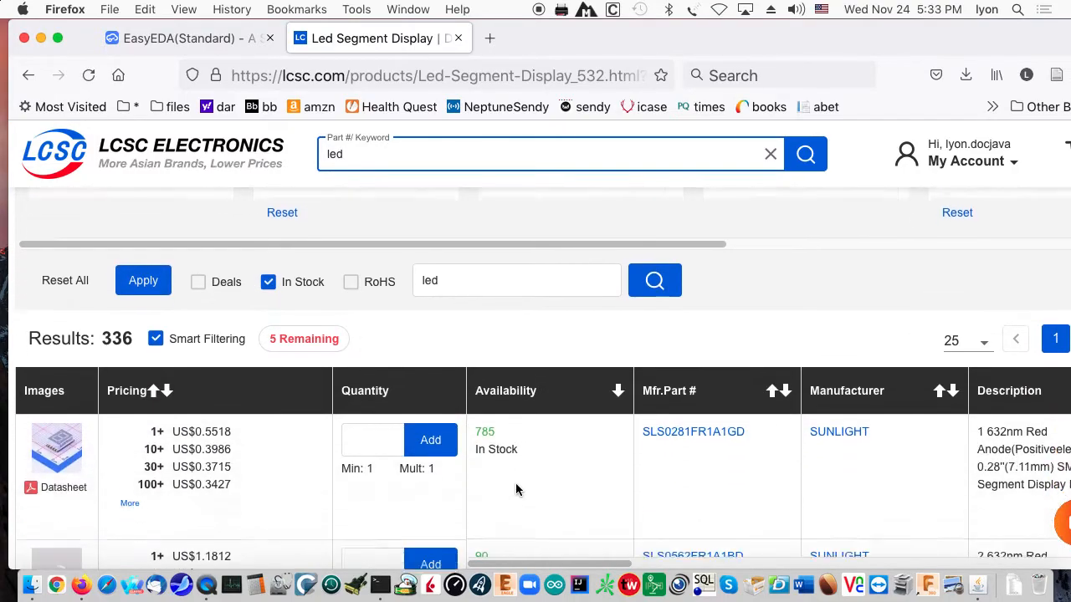
left_click(149, 373)
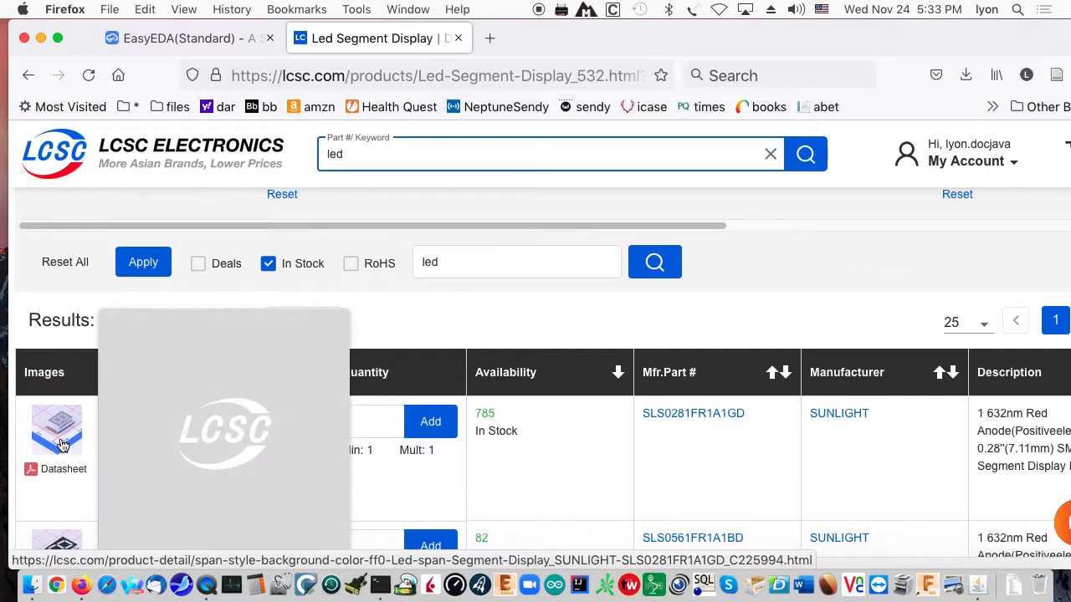
- Remove the Led Segment Display filter and review the types of display modules and LED drivers
scroll(453, 365, "up", 5)
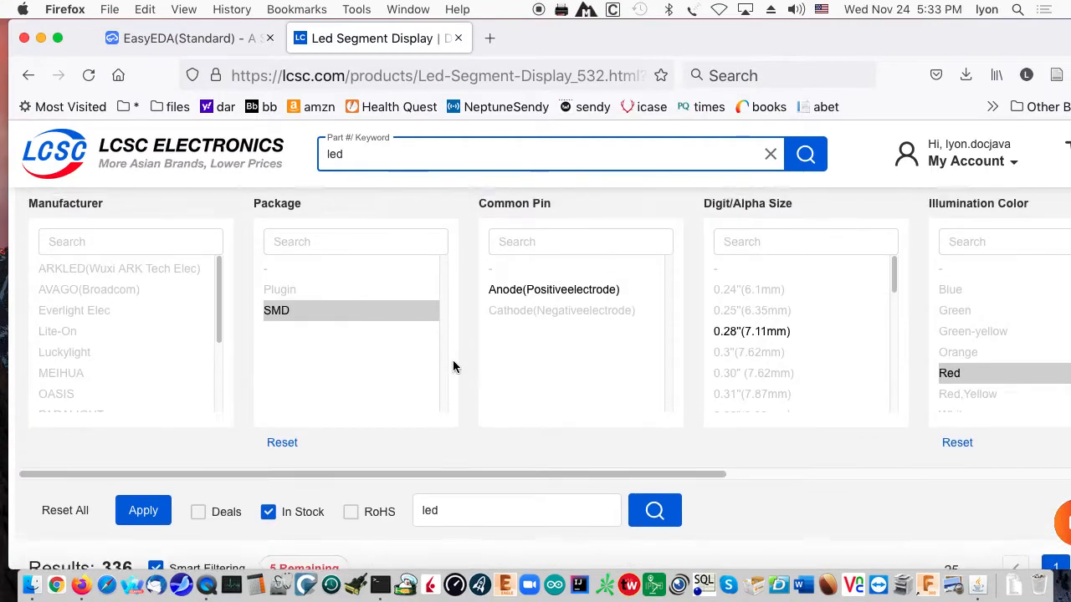
scroll(452, 364, "up", 2)
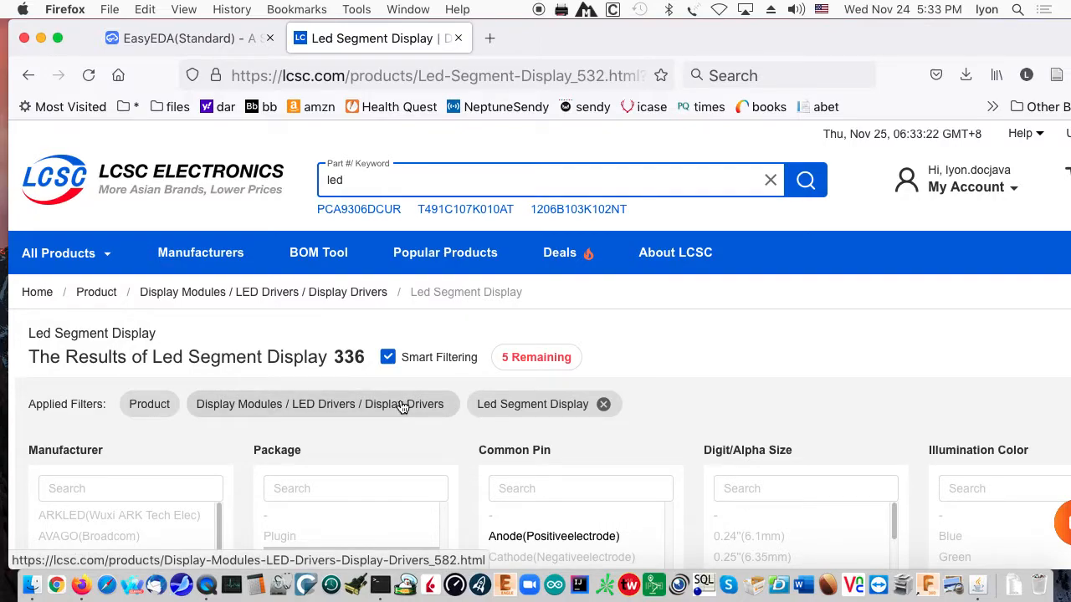
left_click(601, 405)
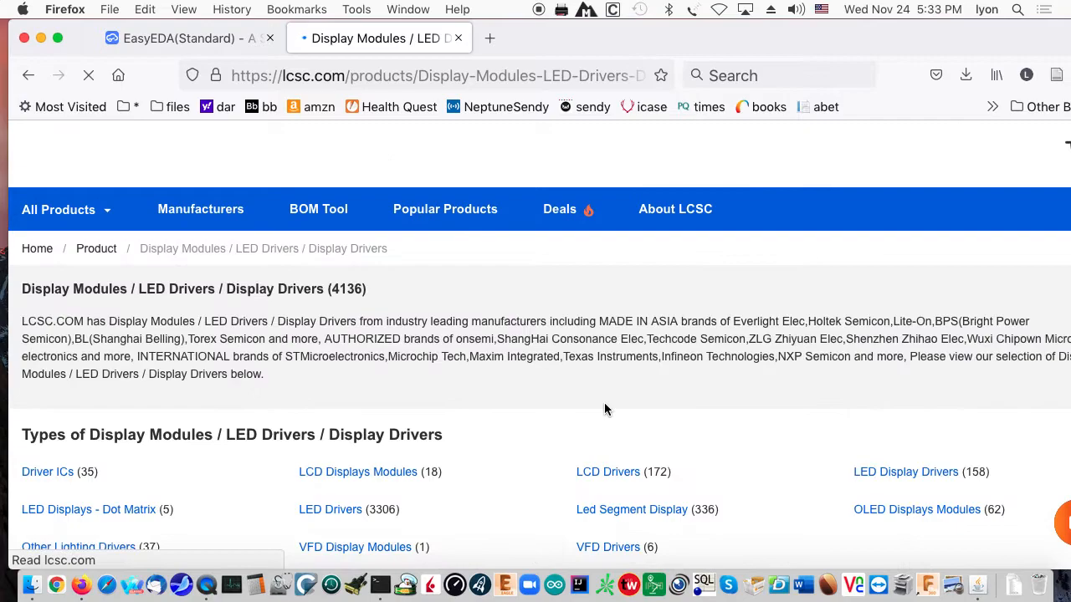
scroll(594, 403, "down", 4)
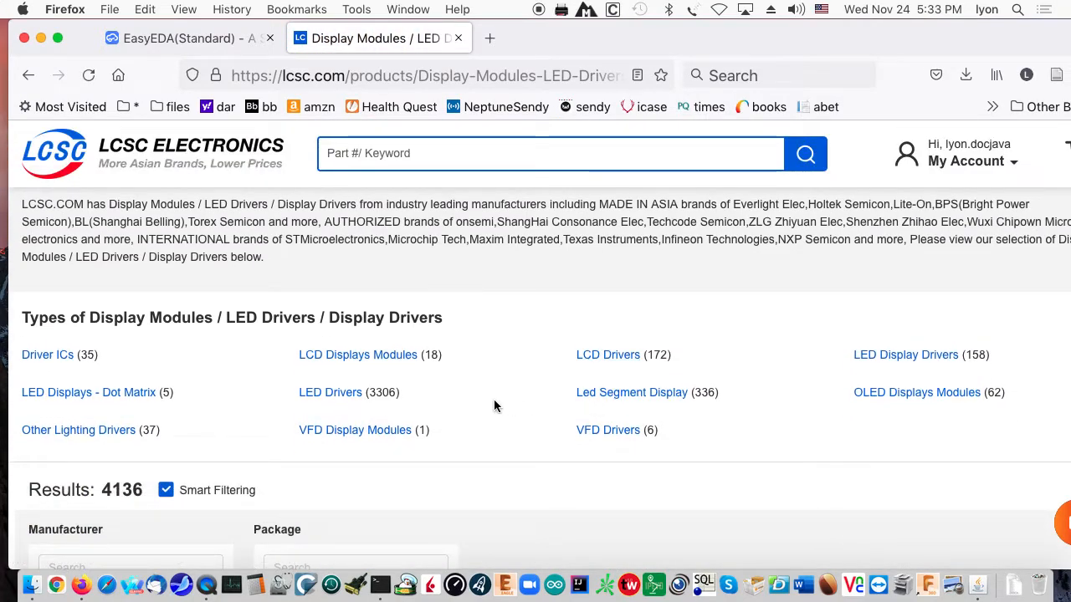
- Return to the EasyEDA schematic, inspect LED1's component and custom attributes including its footprint and supplier part, and close them without changes
left_click(220, 32)
left_click(224, 136)
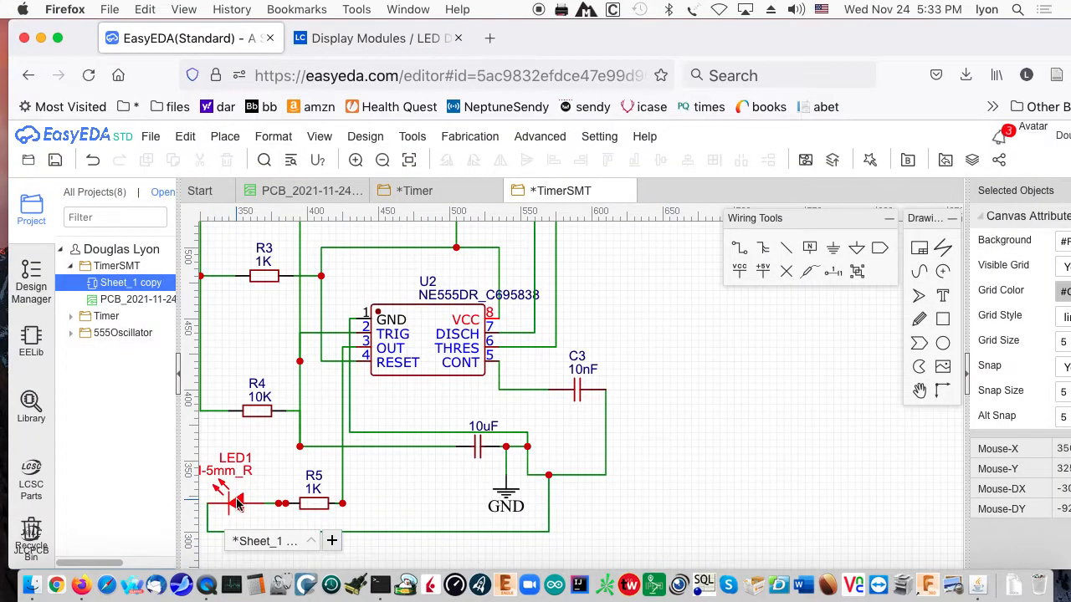
left_click(238, 502)
right_click(237, 502)
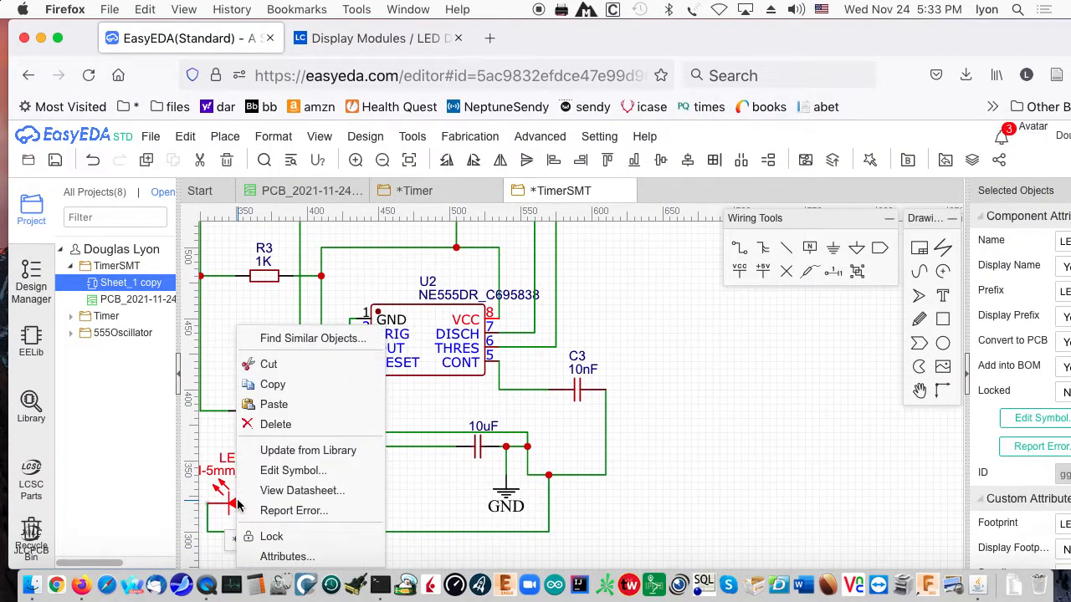
left_click(273, 556)
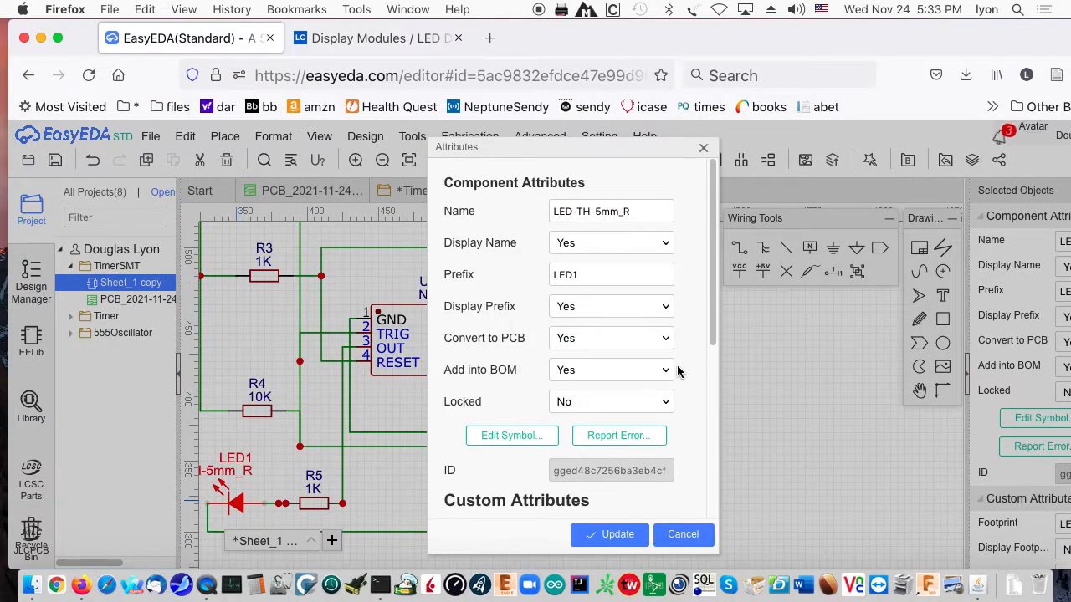
scroll(684, 371, "down", 7)
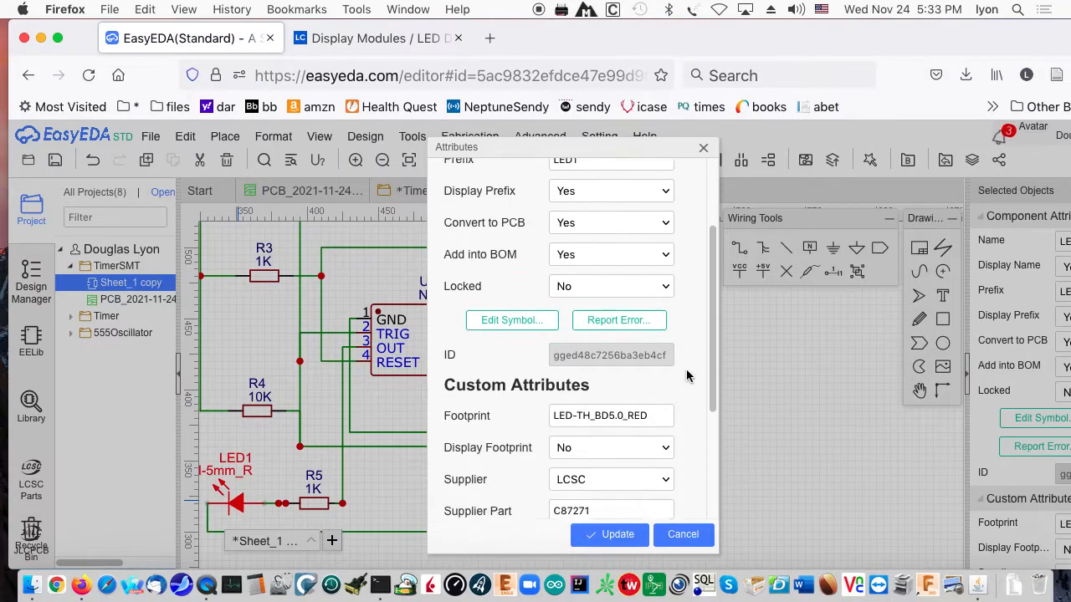
scroll(685, 370, "down", 1)
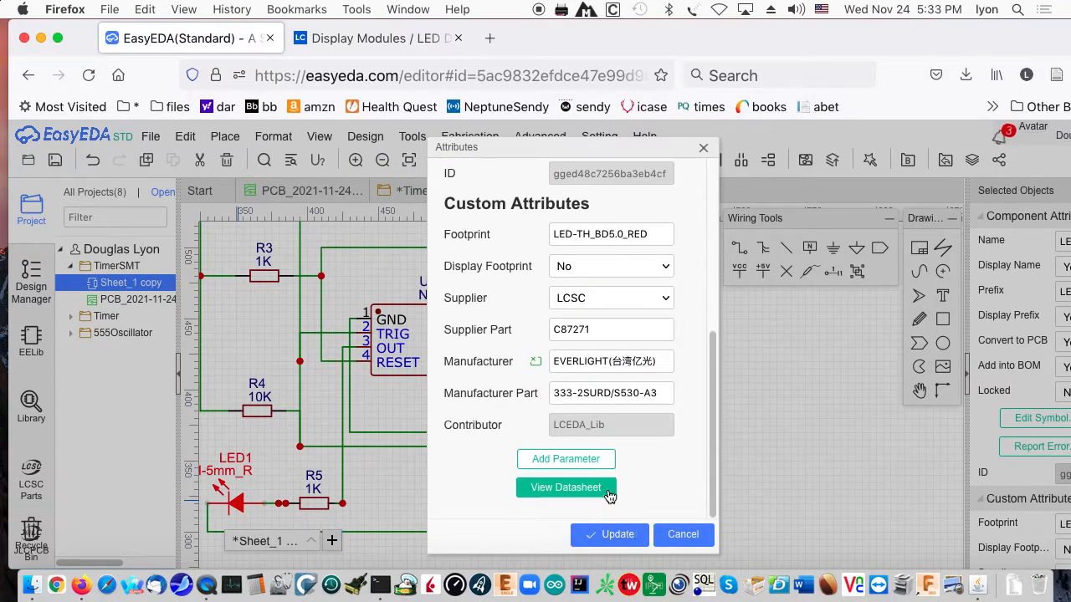
left_click(683, 535)
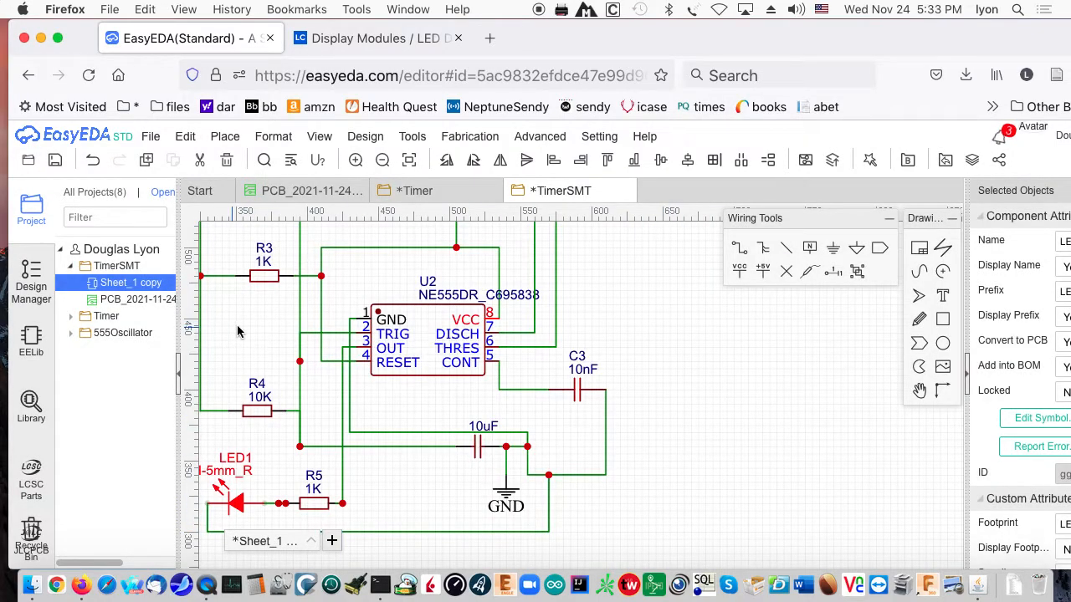
- Search the EELib parts for "led" and choose the LED-0805_R variant of the LED
left_click(477, 137)
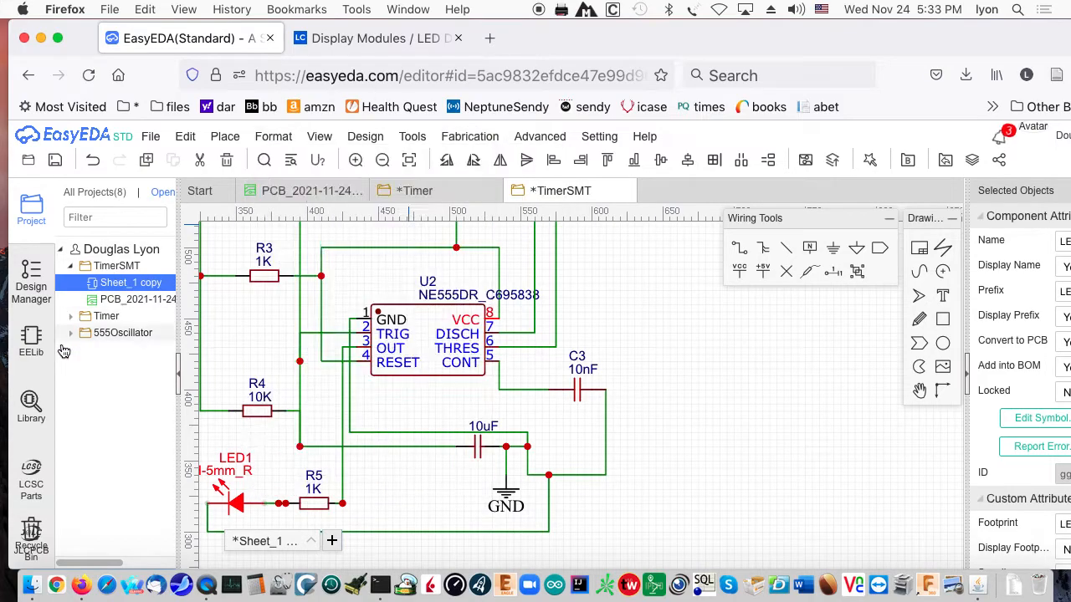
left_click(32, 345)
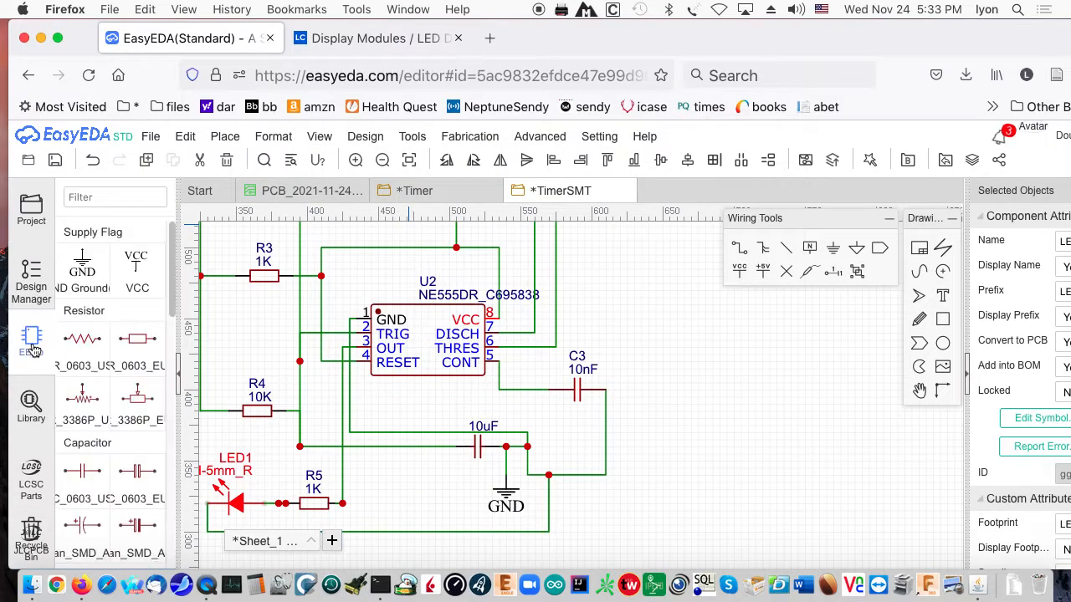
left_click(100, 198)
type("led")
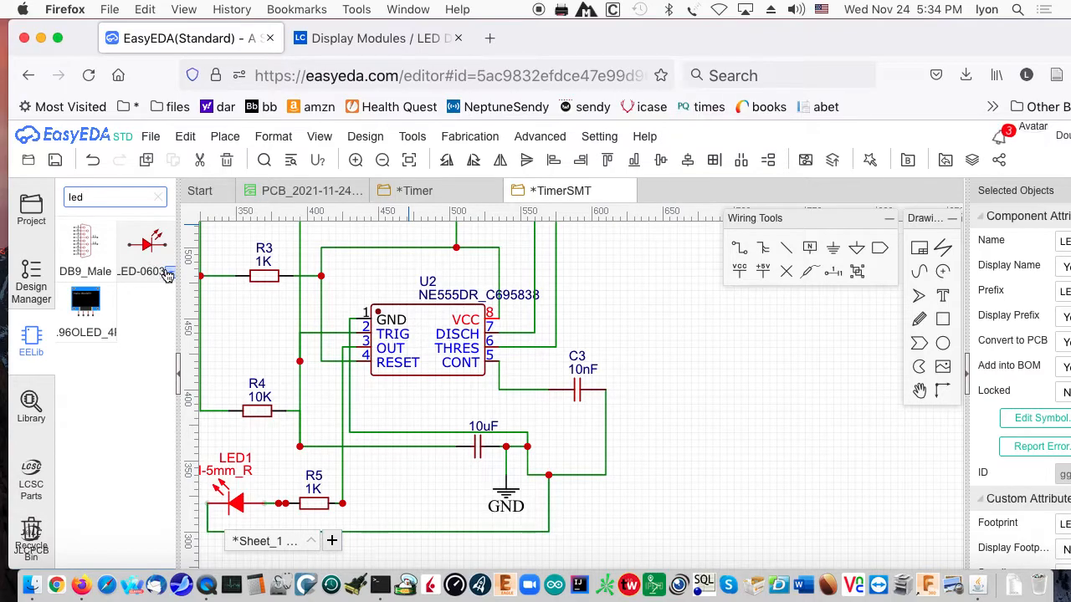
left_click(167, 275)
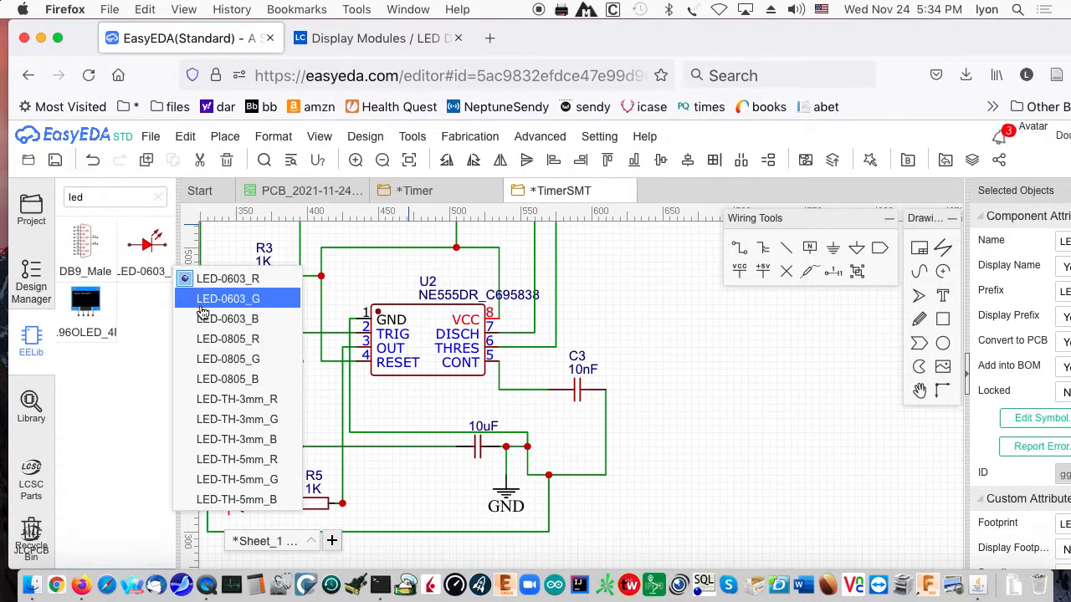
left_click(230, 340)
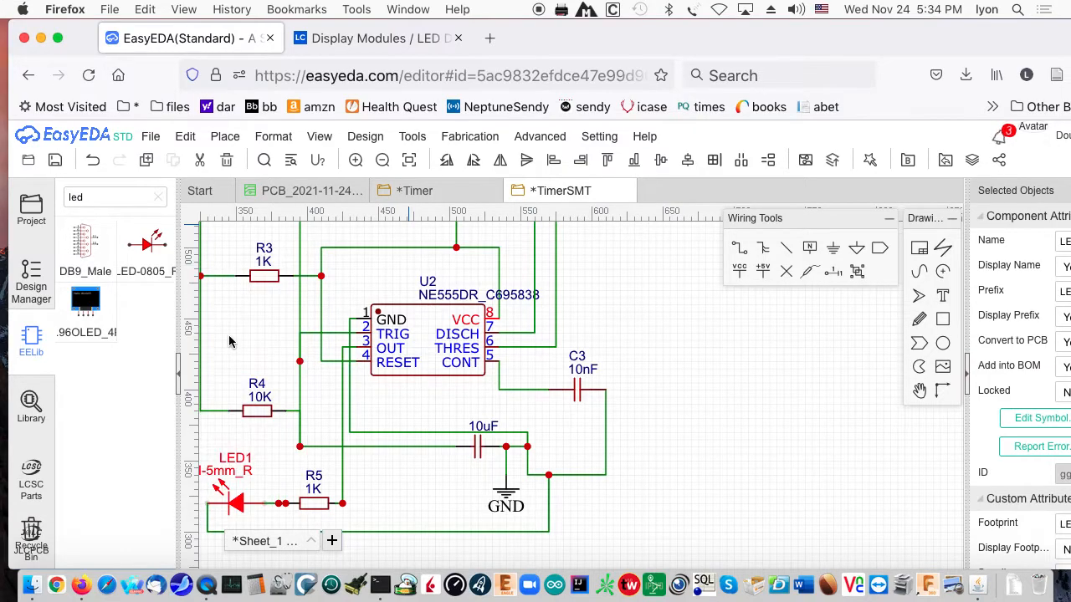
- Place one LED-0805_R in the empty area to the right of the timer circuit and delete the through-hole LED1
left_click(145, 251)
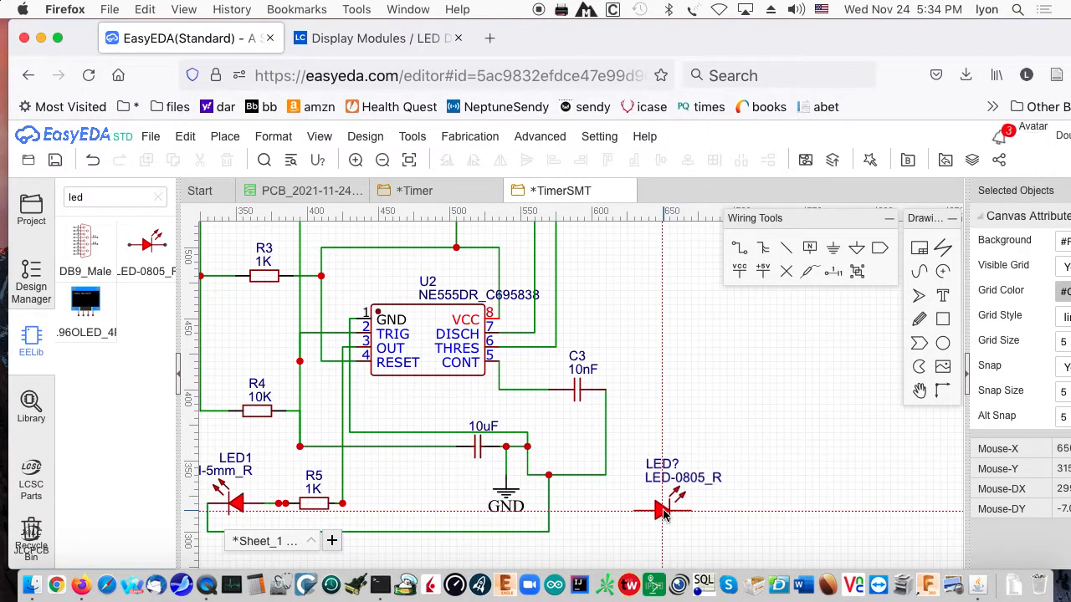
left_click(662, 511)
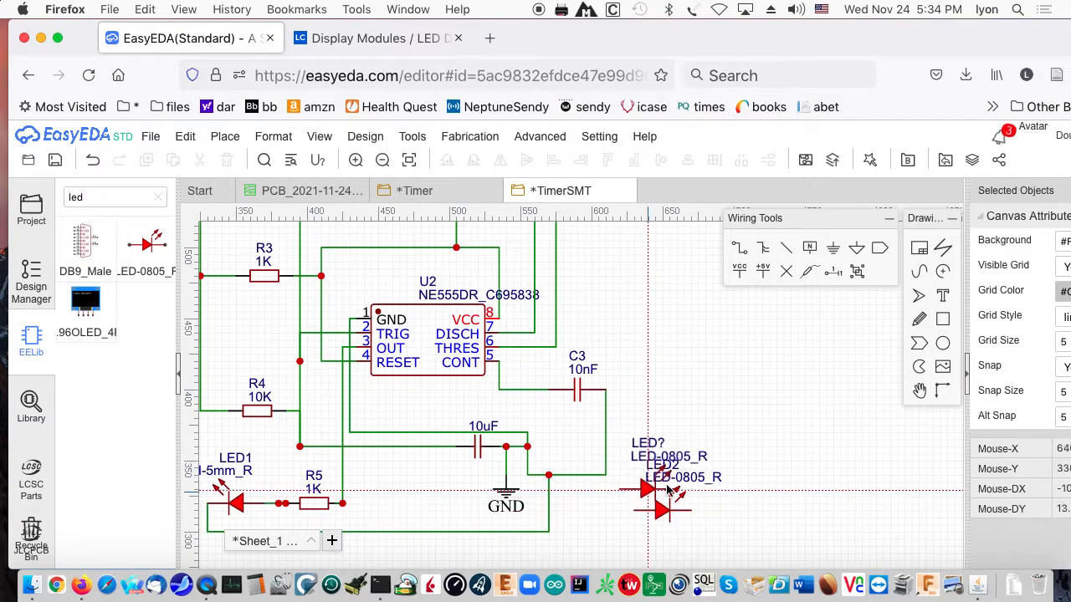
key("Escape")
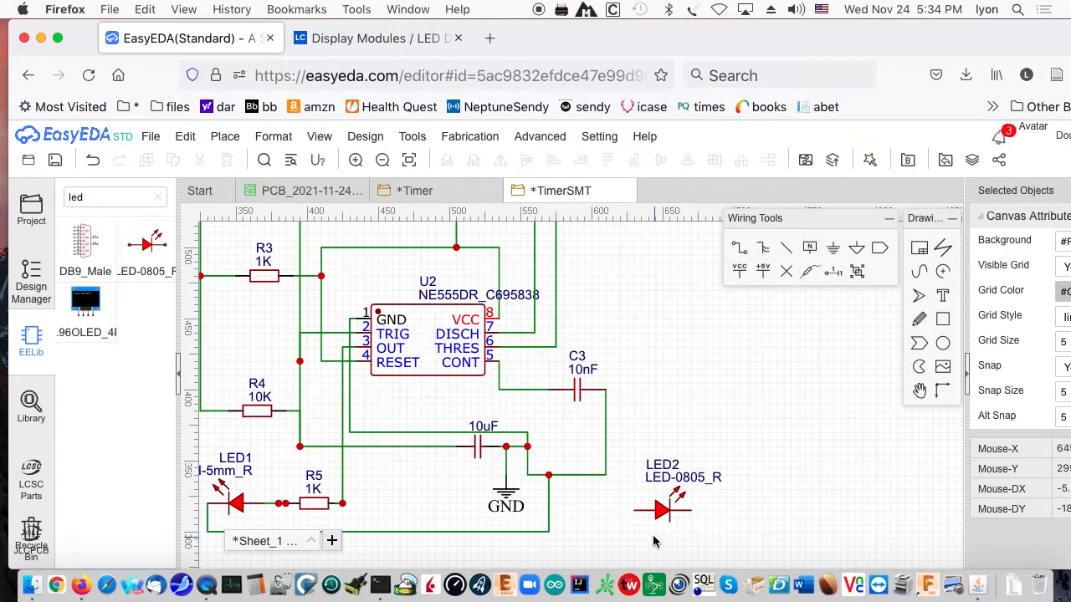
left_click(239, 505)
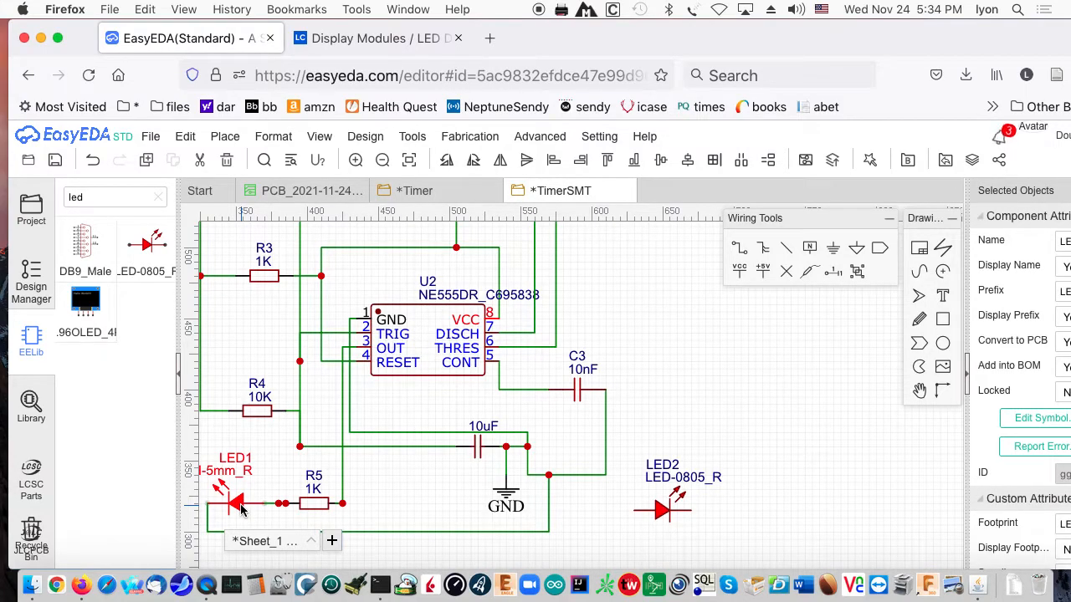
key("Delete")
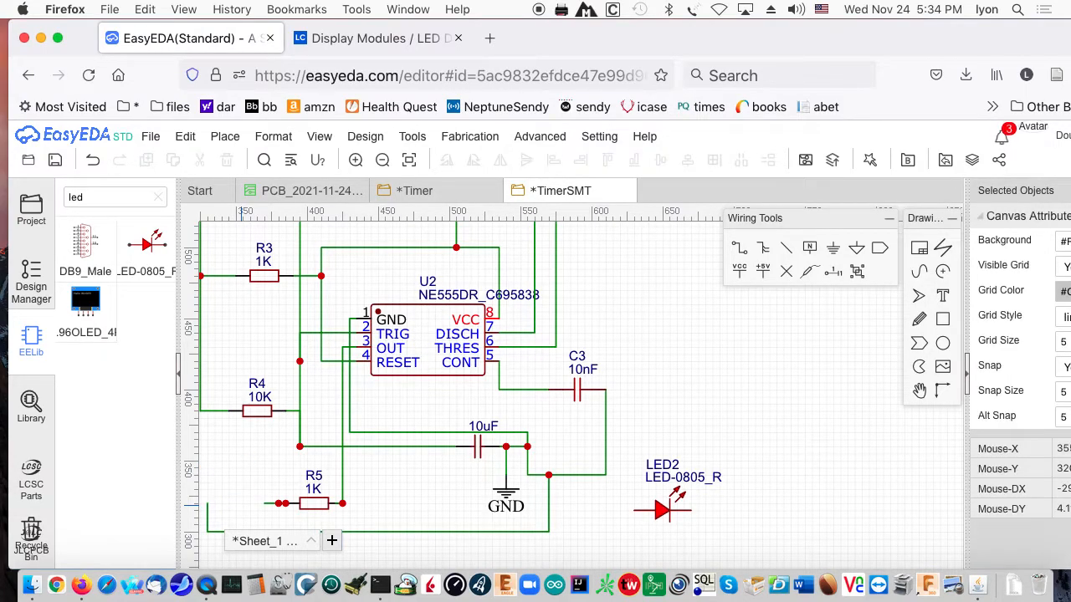
- Flip the LED-0805_R horizontally and move it into the gap left by LED1, connected to R5 and the ground wire
left_click(674, 515)
left_click(274, 136)
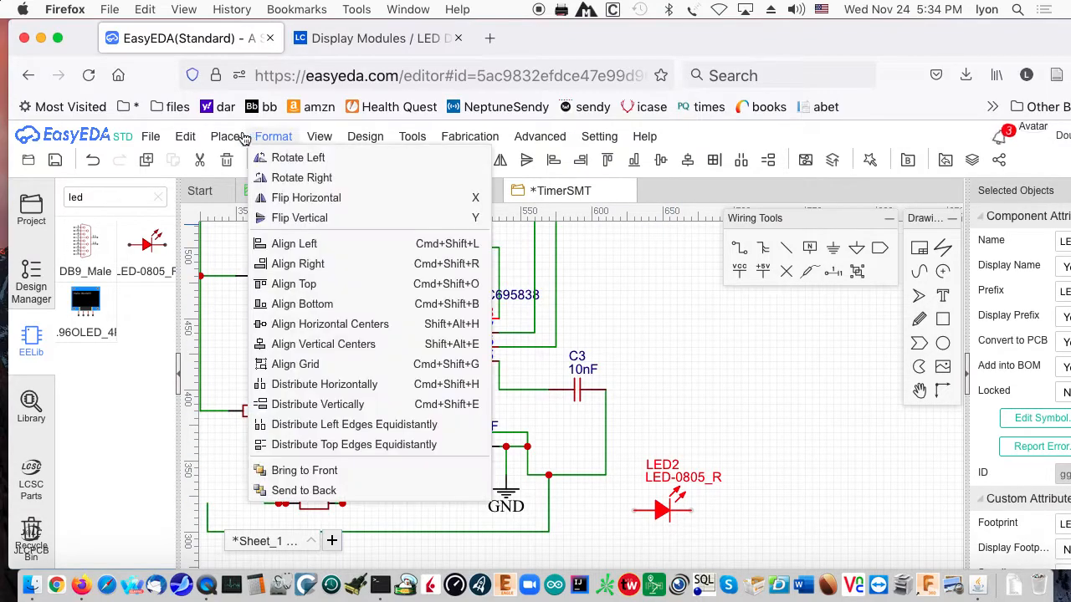
mouse_move(243, 139)
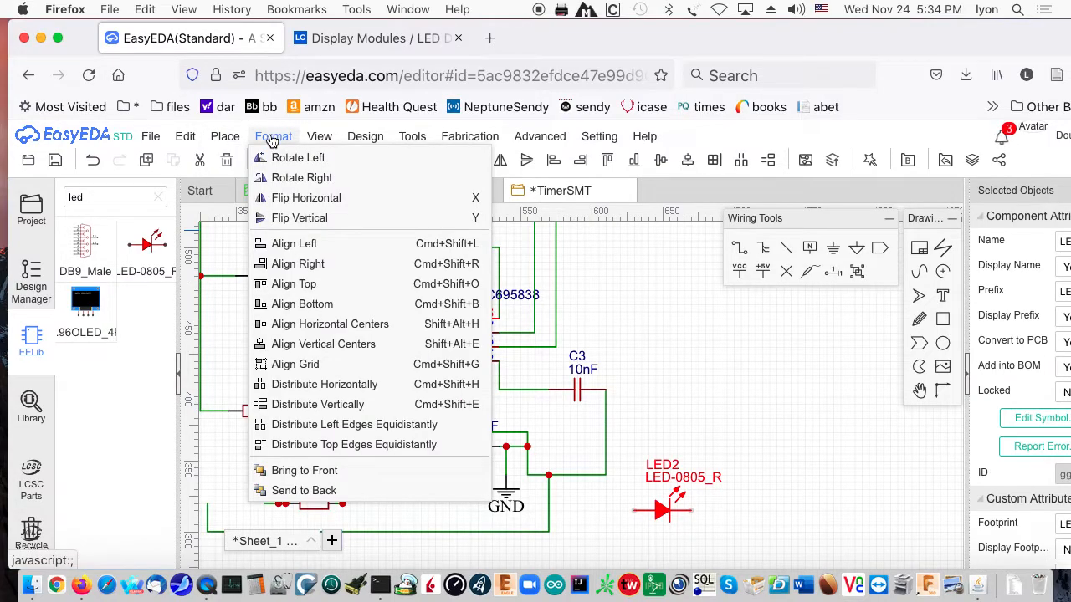
left_click(280, 198)
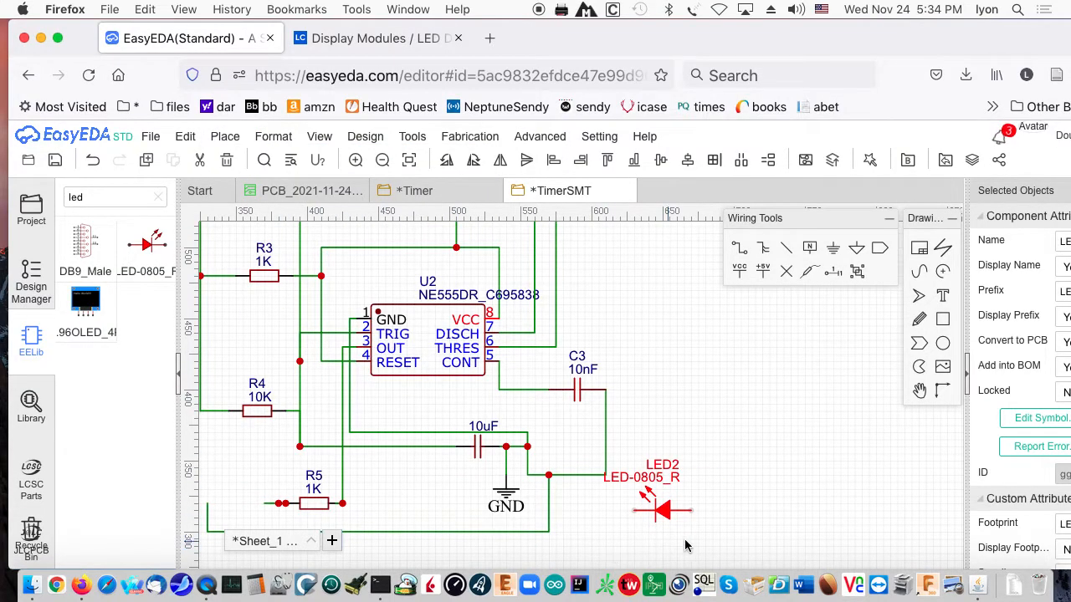
left_click_drag(671, 524, 240, 509)
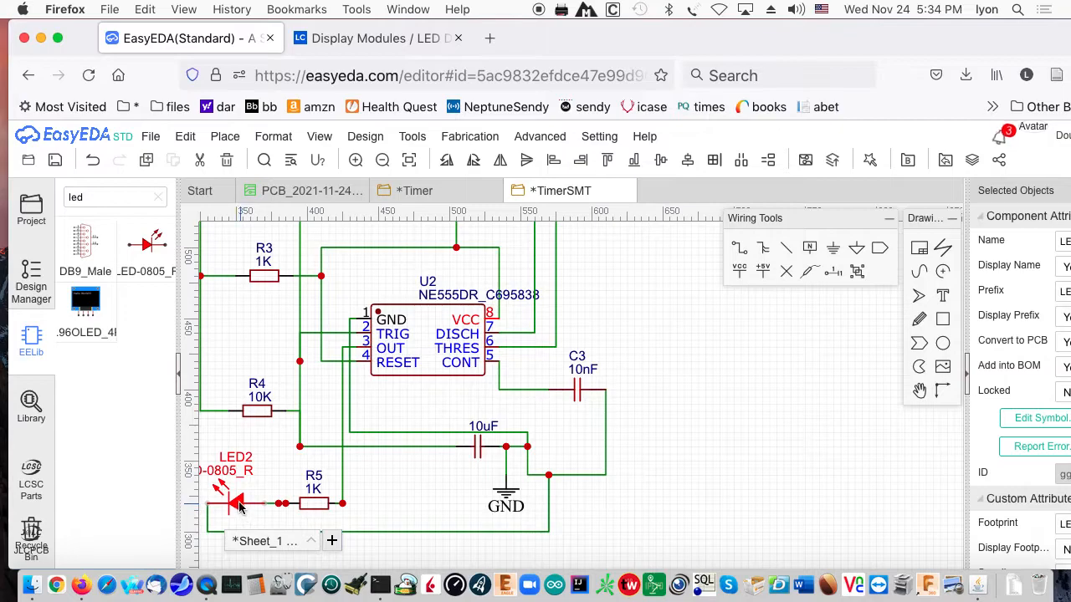
left_click_drag(237, 501, 237, 503)
- Review the new LED's component and custom attributes, including footprint, supplier part and manufacturer part, and accept them as they are
left_click(244, 474)
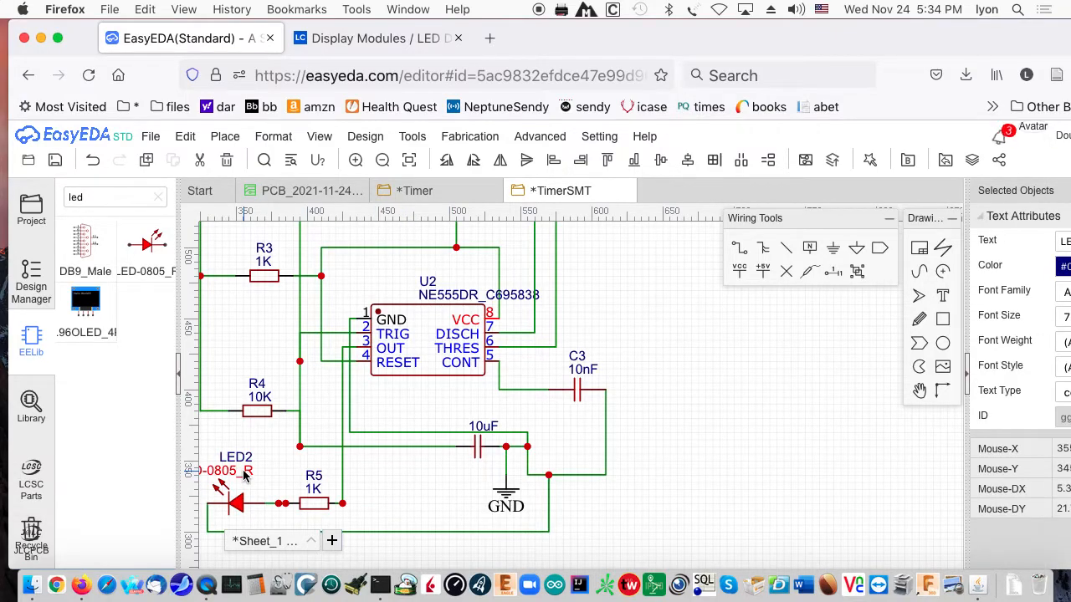
right_click(244, 474)
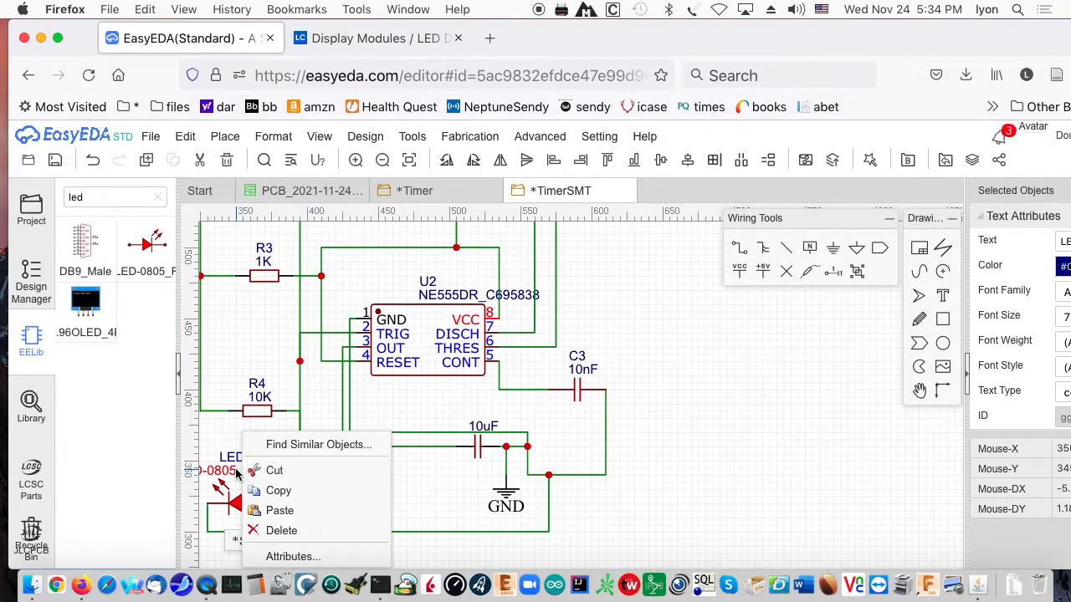
key("Escape")
left_click(239, 501)
right_click(239, 501)
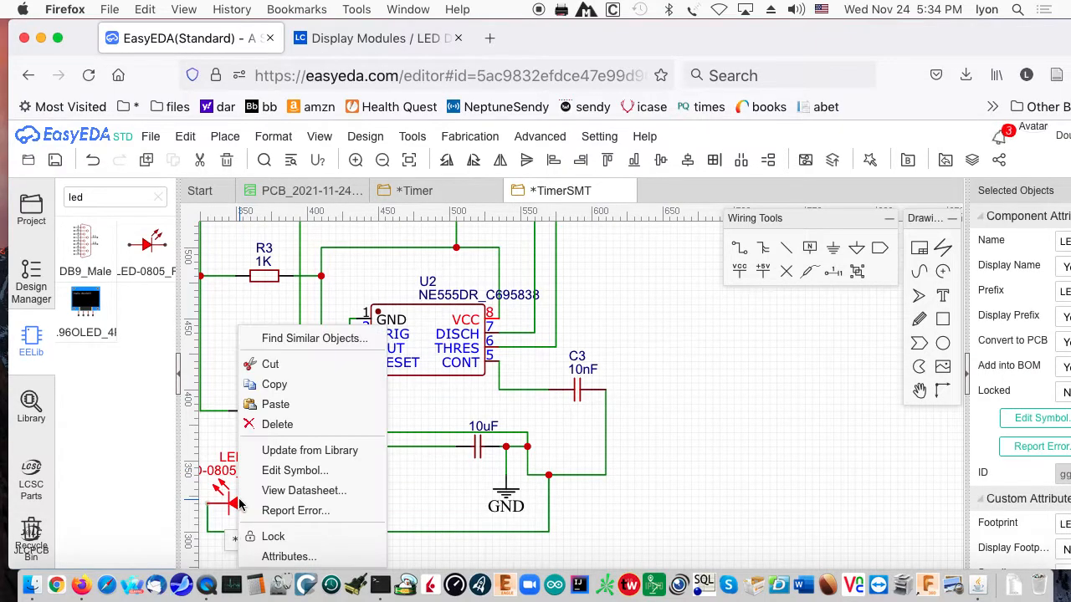
left_click(285, 557)
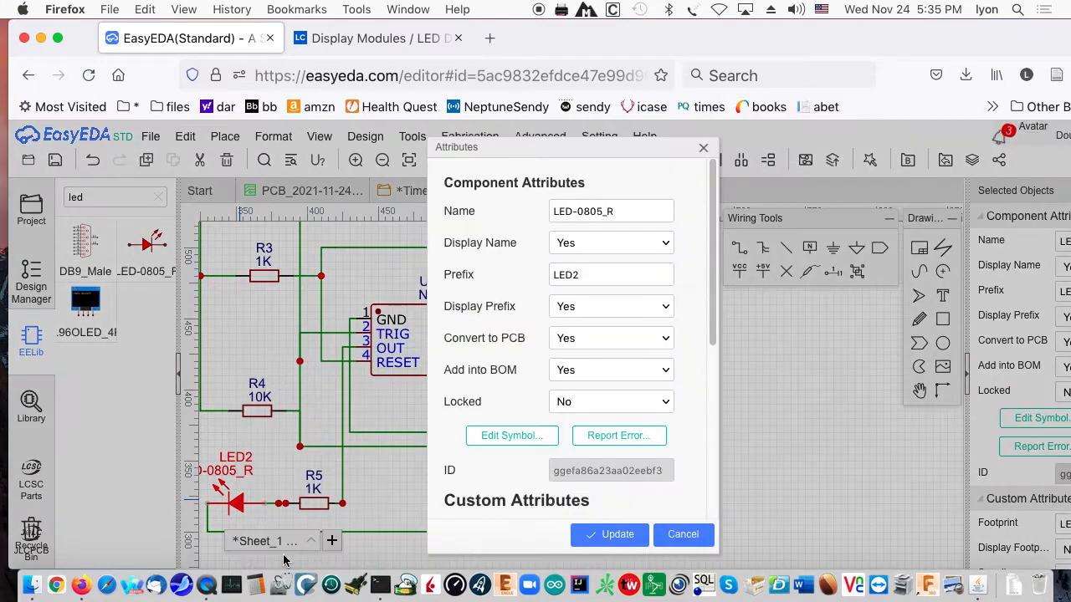
scroll(489, 335, "down", 5)
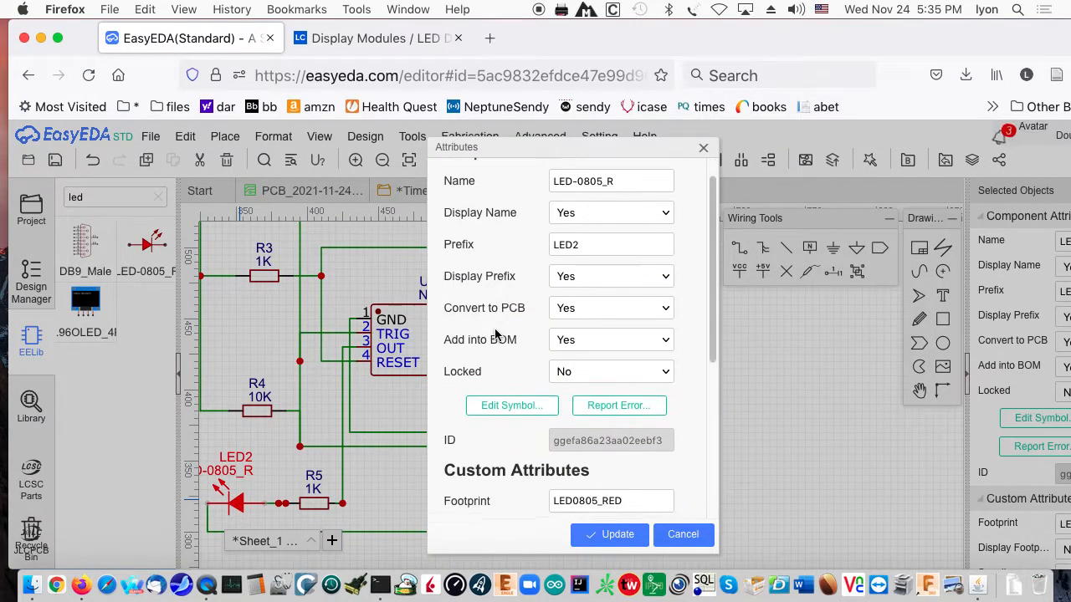
scroll(497, 343, "down", 4)
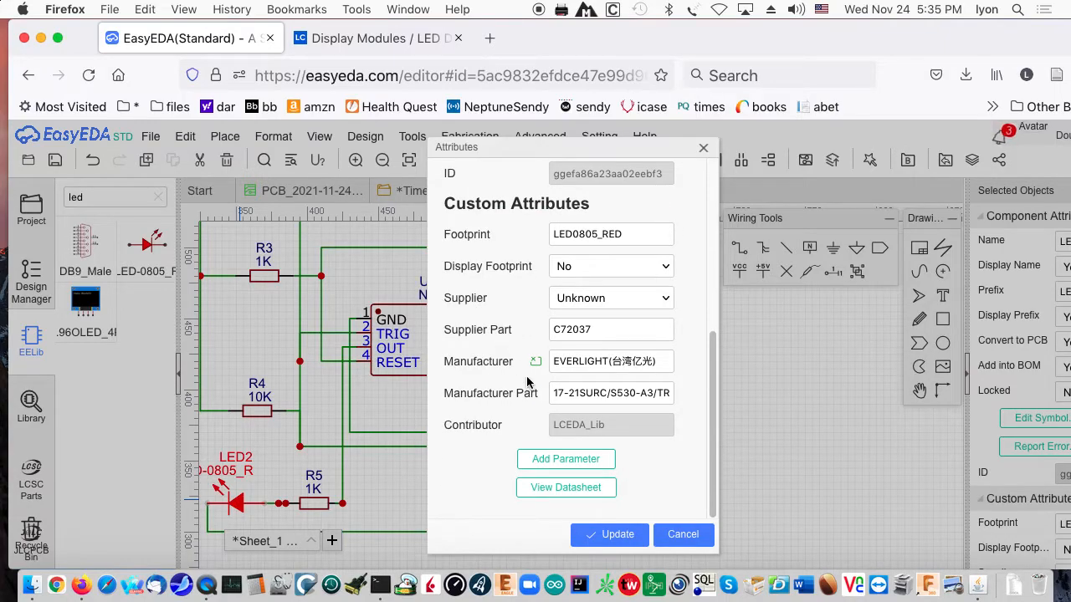
left_click(619, 535)
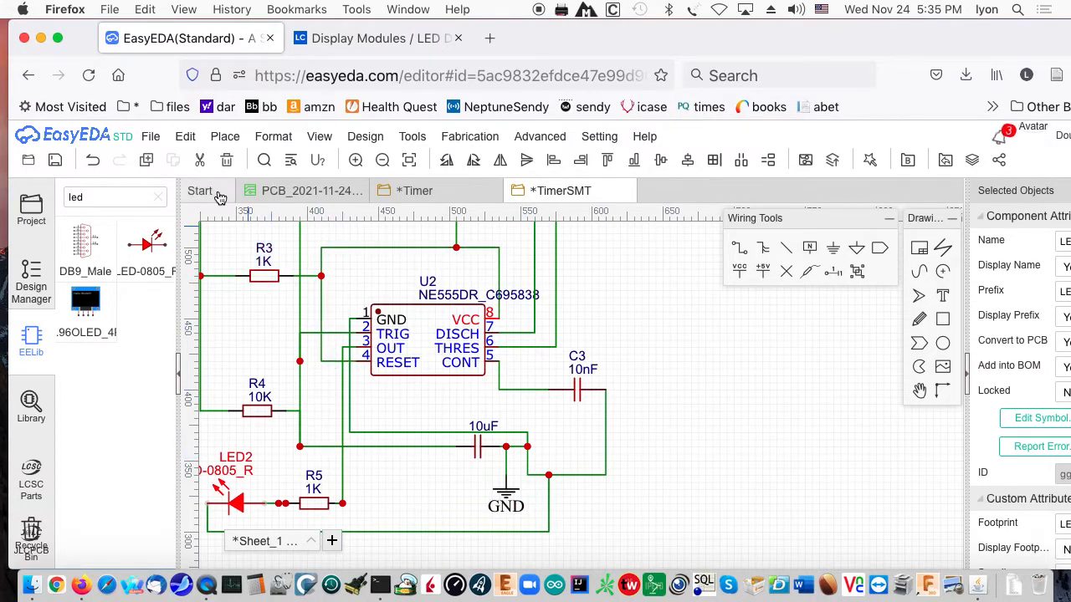
- Save the TimerSMT schematic
left_click(224, 136)
mouse_move(150, 136)
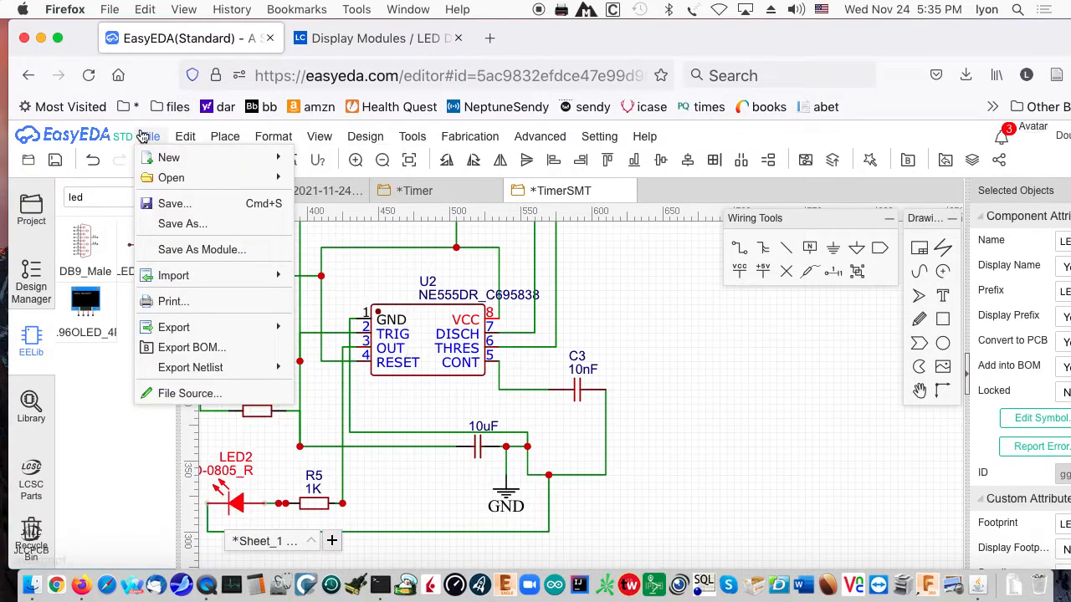
left_click(165, 202)
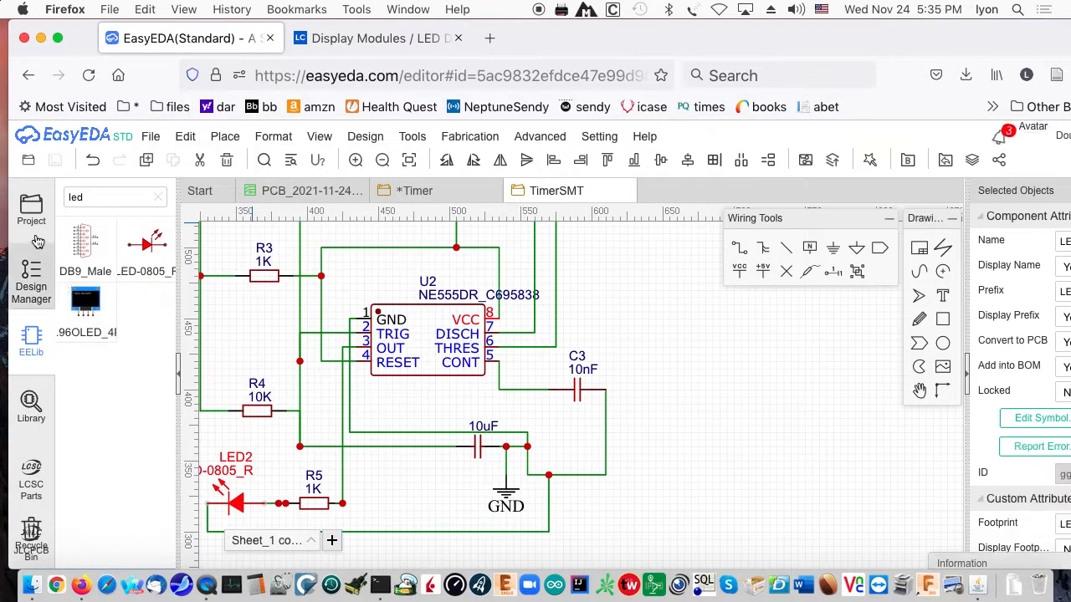
- Show the project tree, view the original Timer schematic and return to the TimerSMT schematic
left_click(29, 211)
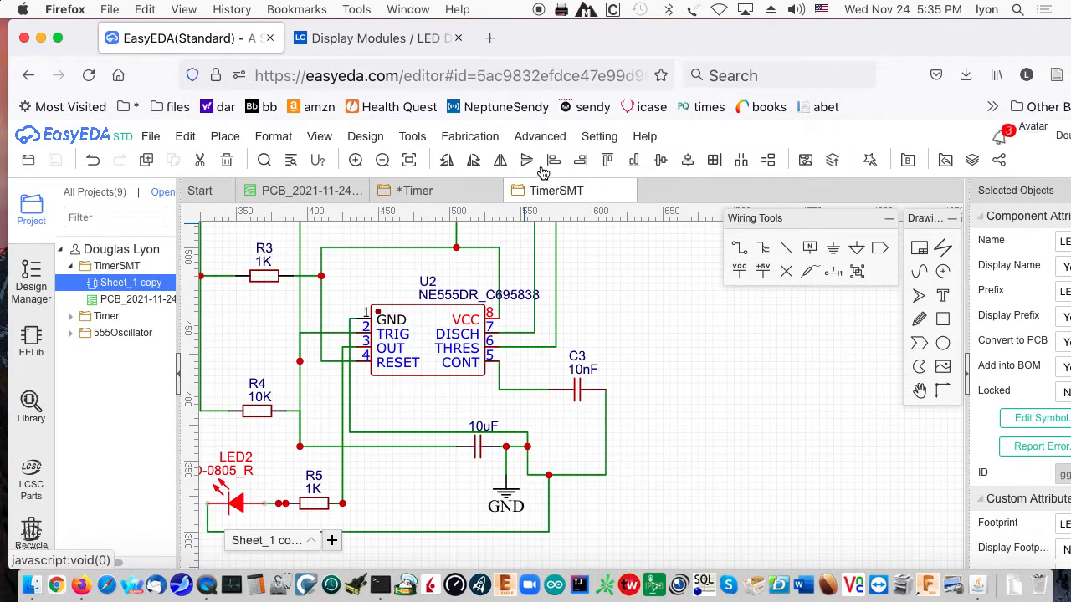
left_click(445, 194)
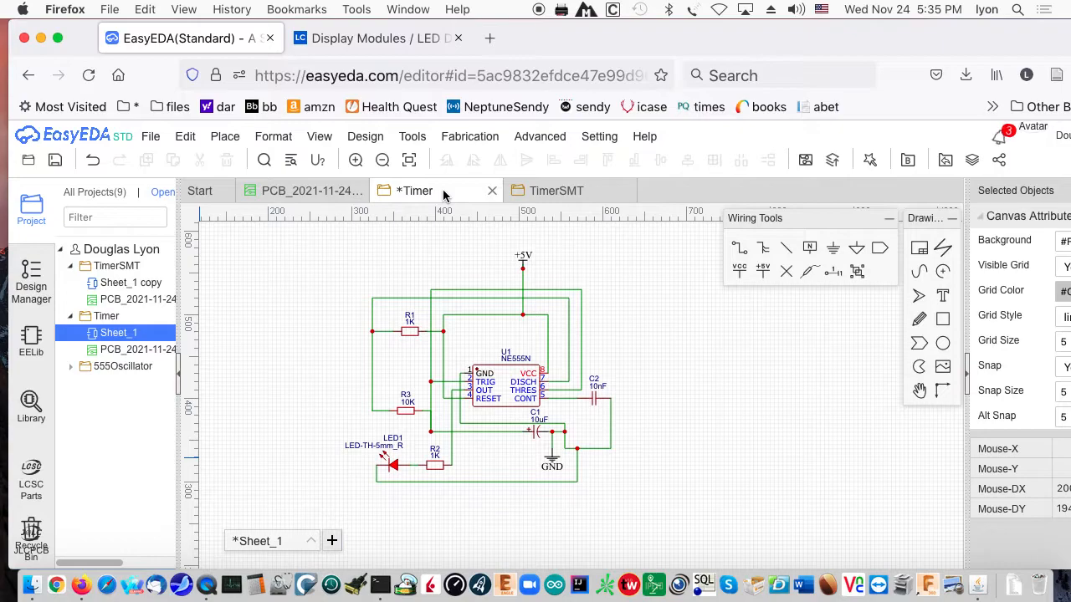
left_click(568, 194)
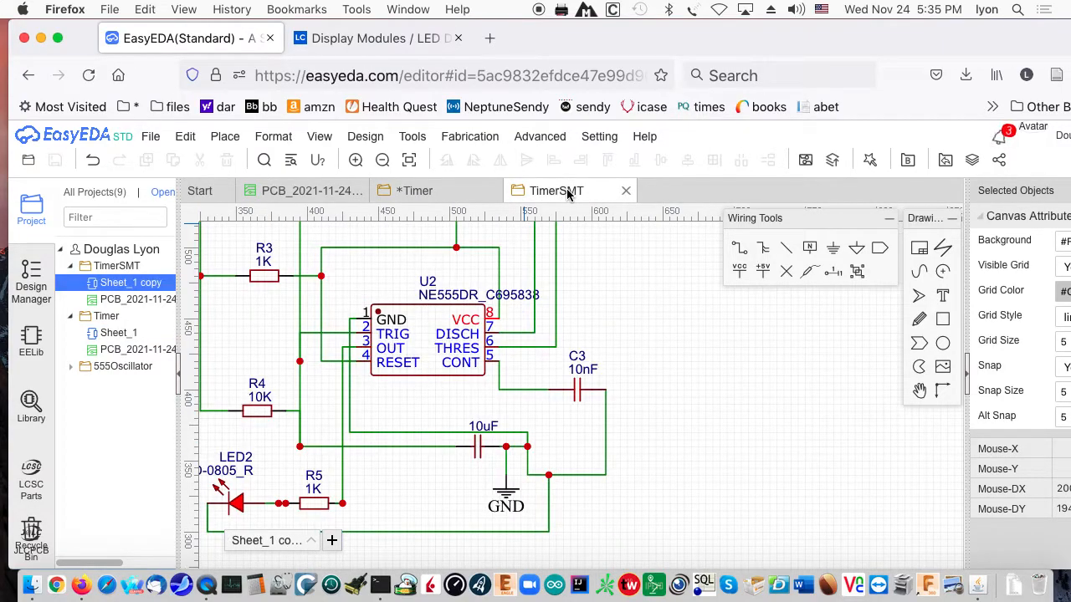
- Generate the TimerSMT bill of materials and export it with the preselected properties, saving the file as BOM_TimerSMT_2021-11-24.csv
mouse_move(453, 146)
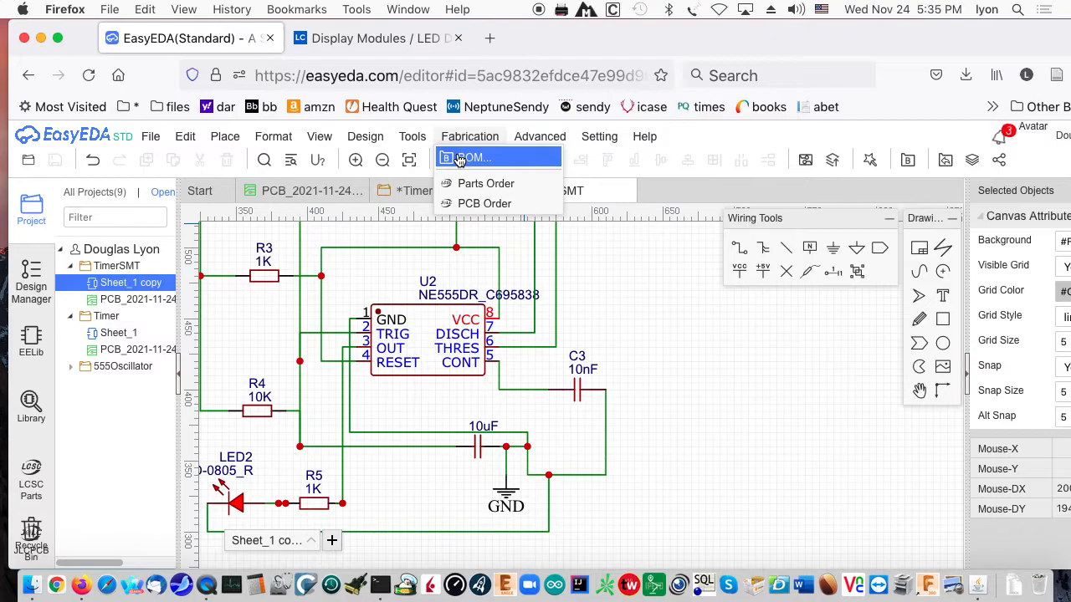
left_click(459, 160)
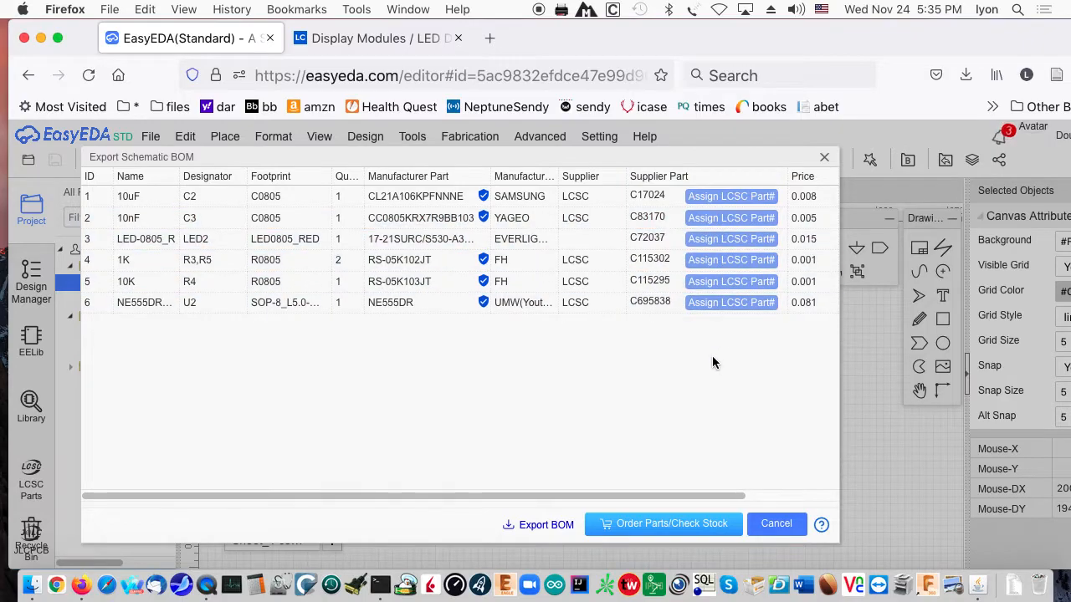
left_click(544, 526)
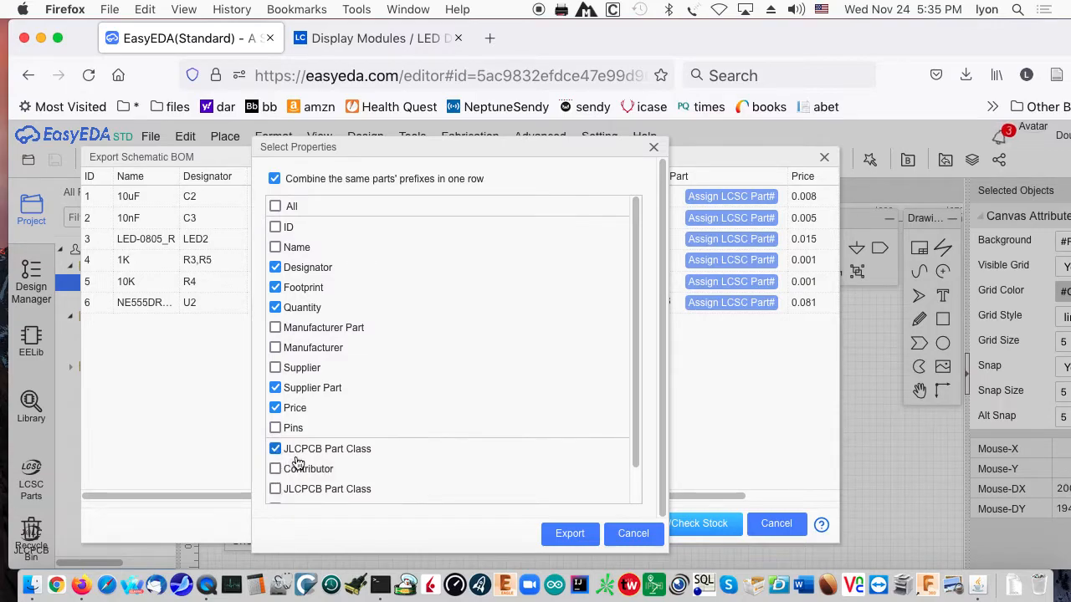
scroll(437, 478, "down", 2)
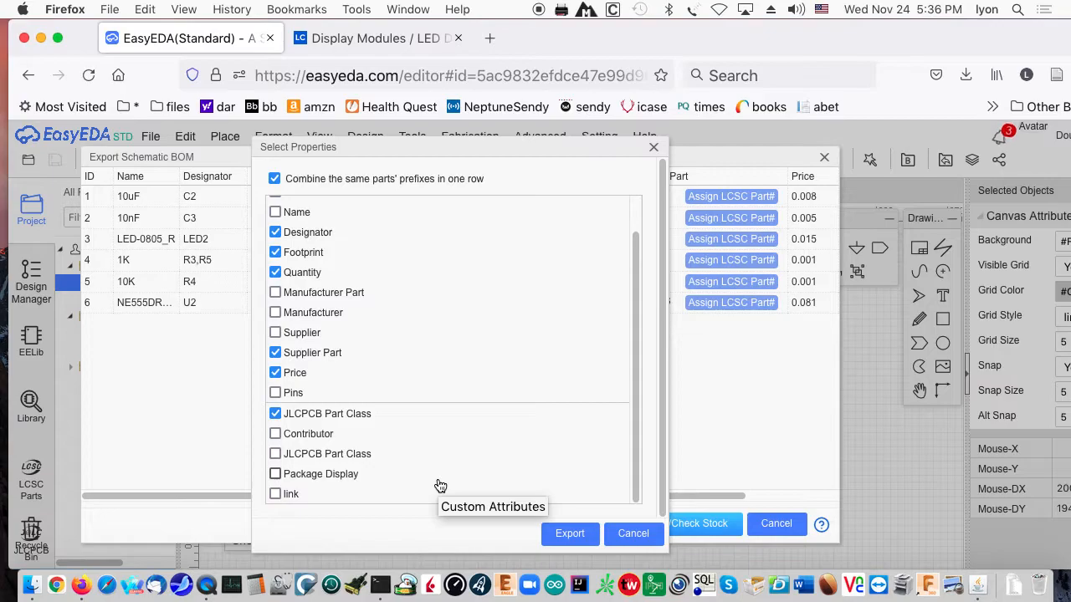
scroll(440, 485, "up", 2)
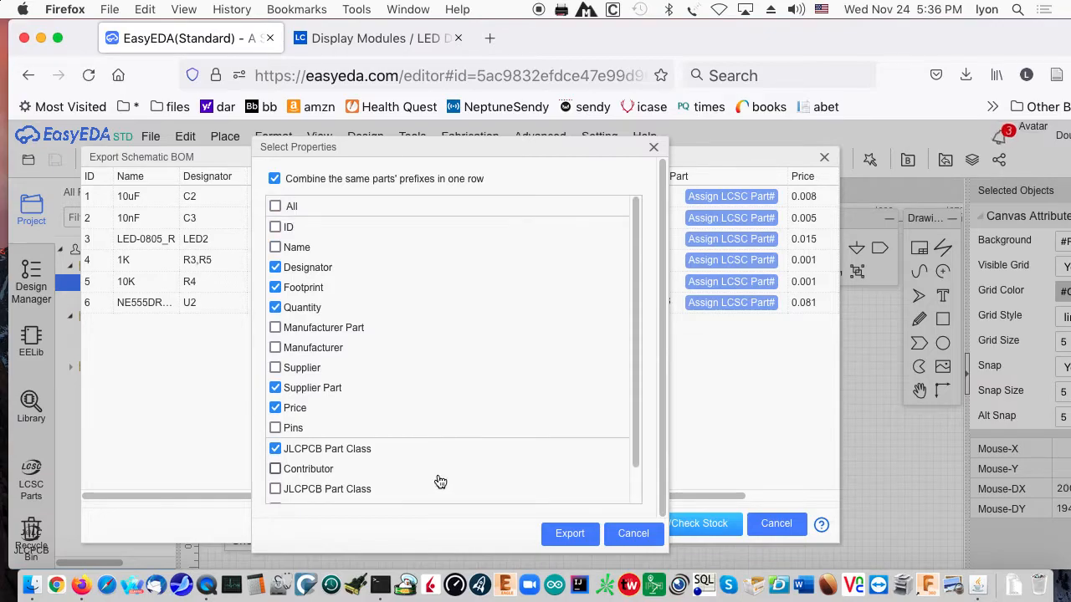
left_click(561, 538)
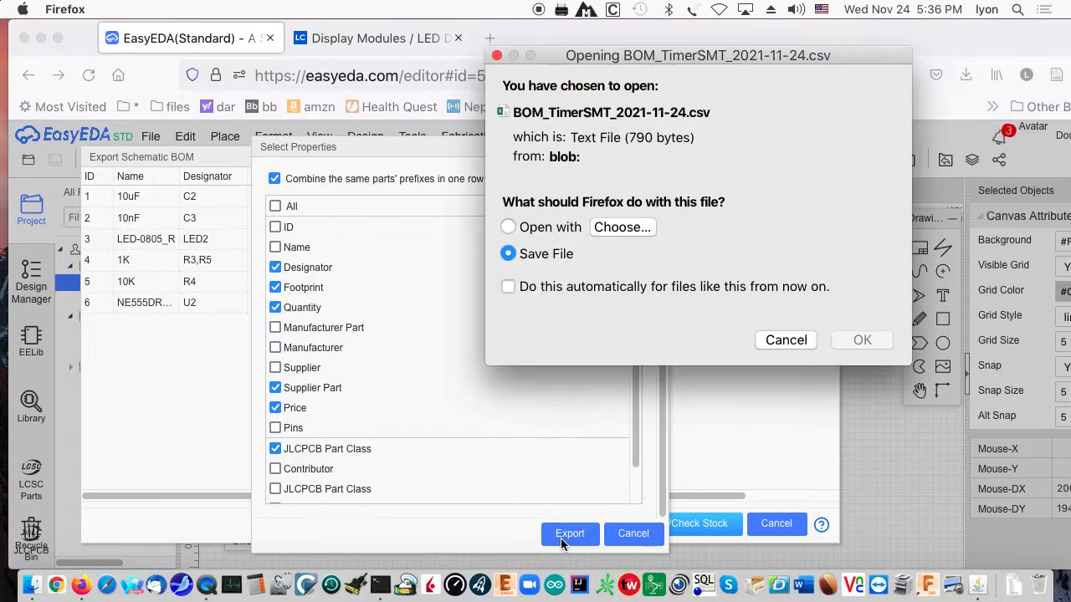
left_click(862, 340)
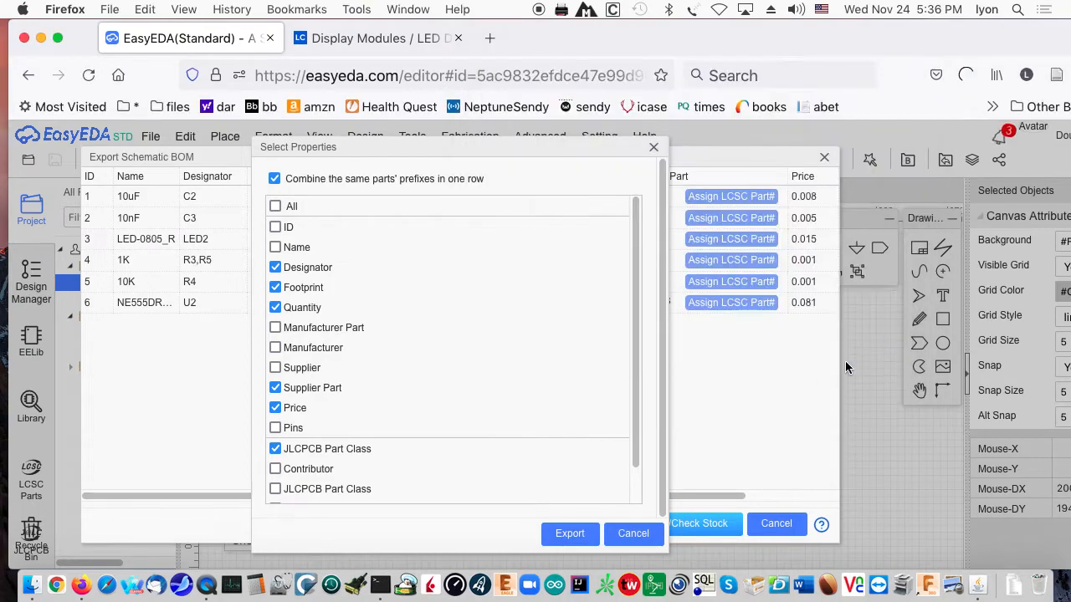
left_click(631, 536)
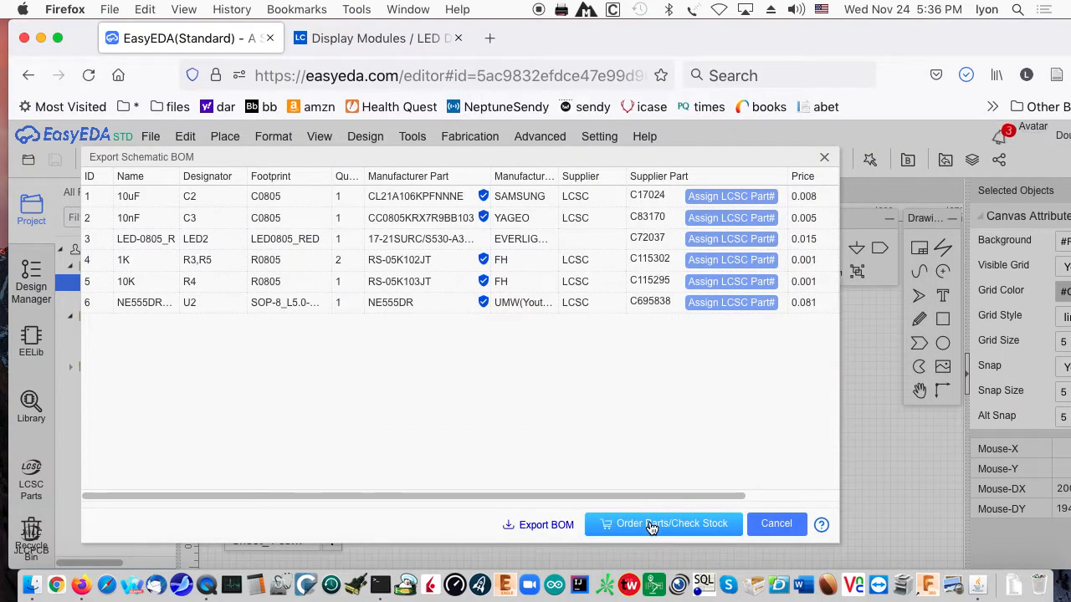
- Send the TimerSMT BOM to LCSC for ordering, map the BOM_Supplier Part column to LCSC Part Number and process it
left_click(651, 524)
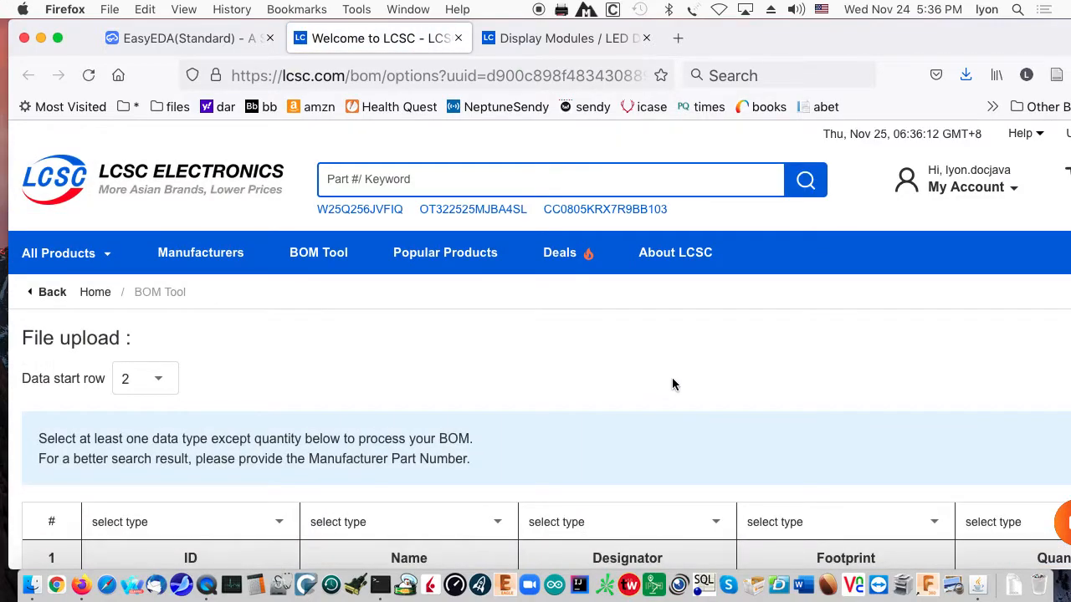
scroll(706, 382, "down", 5)
left_click_drag(384, 503, 1069, 507)
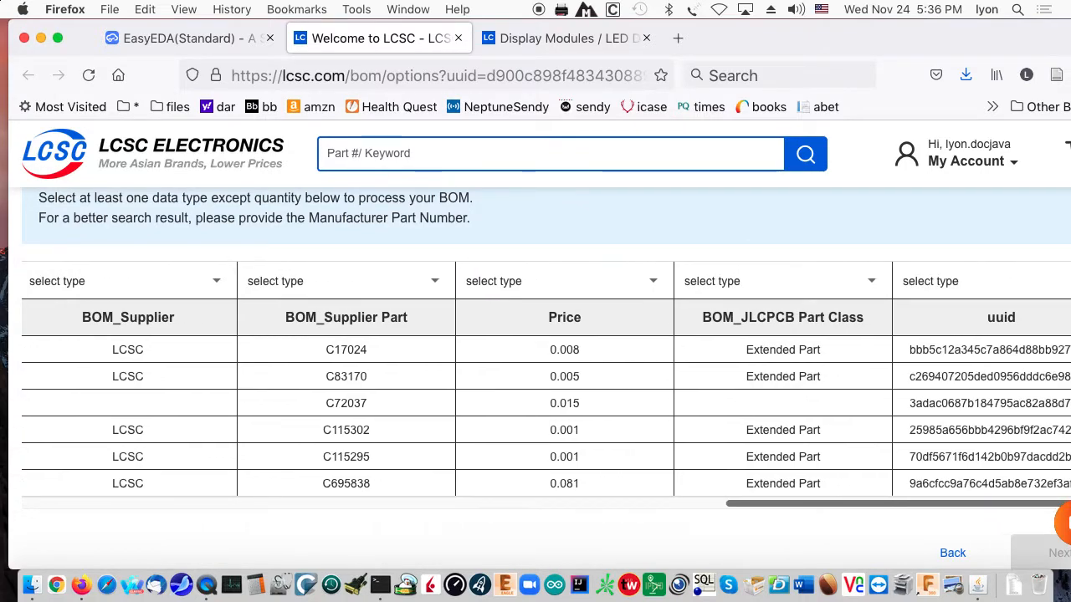
scroll(995, 485, "left", 5)
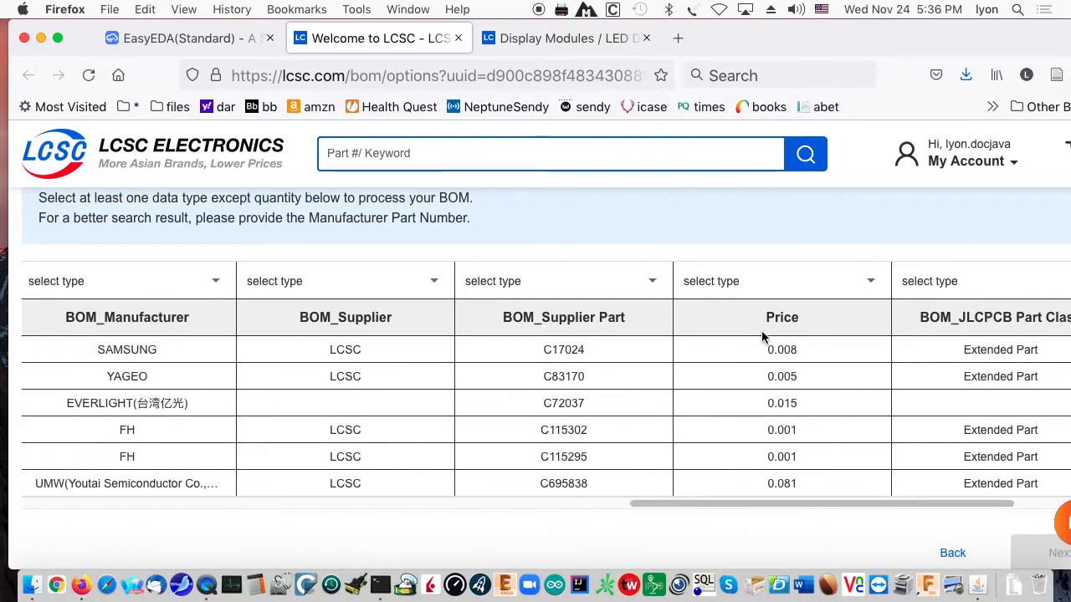
left_click(650, 283)
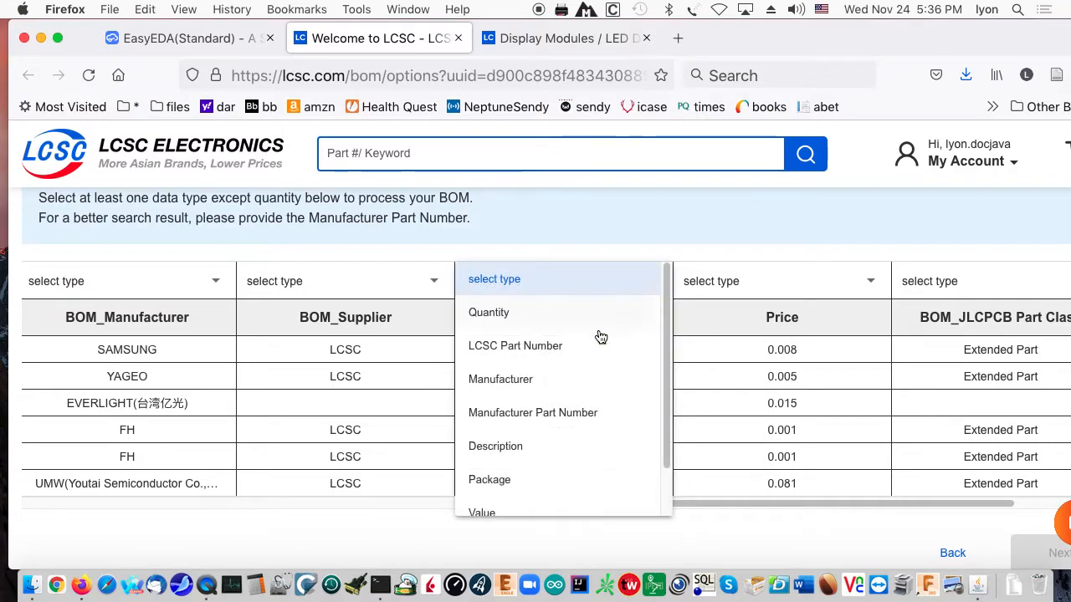
left_click(522, 353)
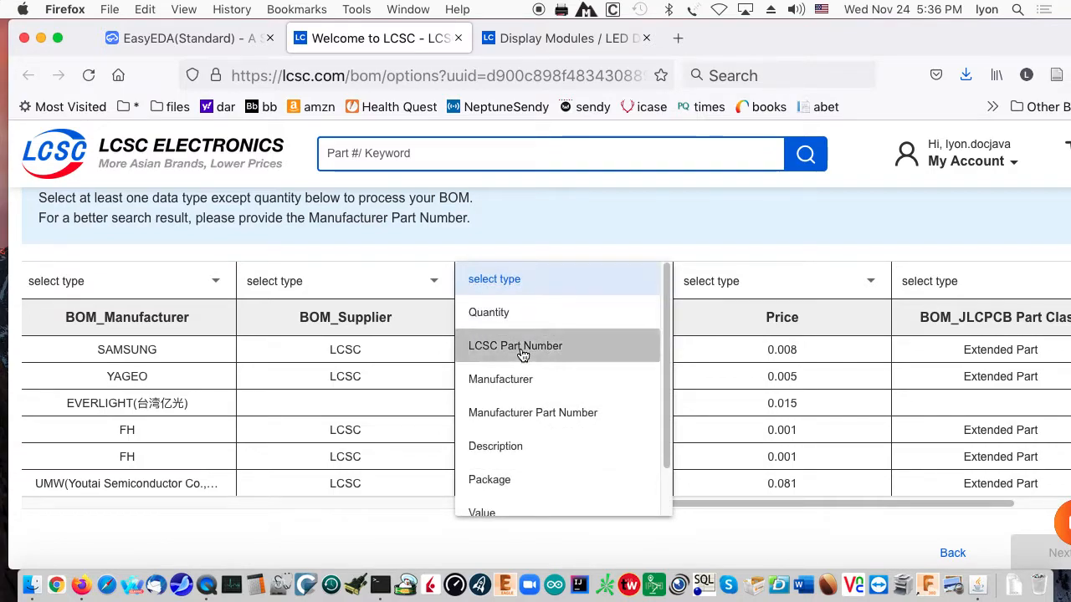
left_click(1016, 549)
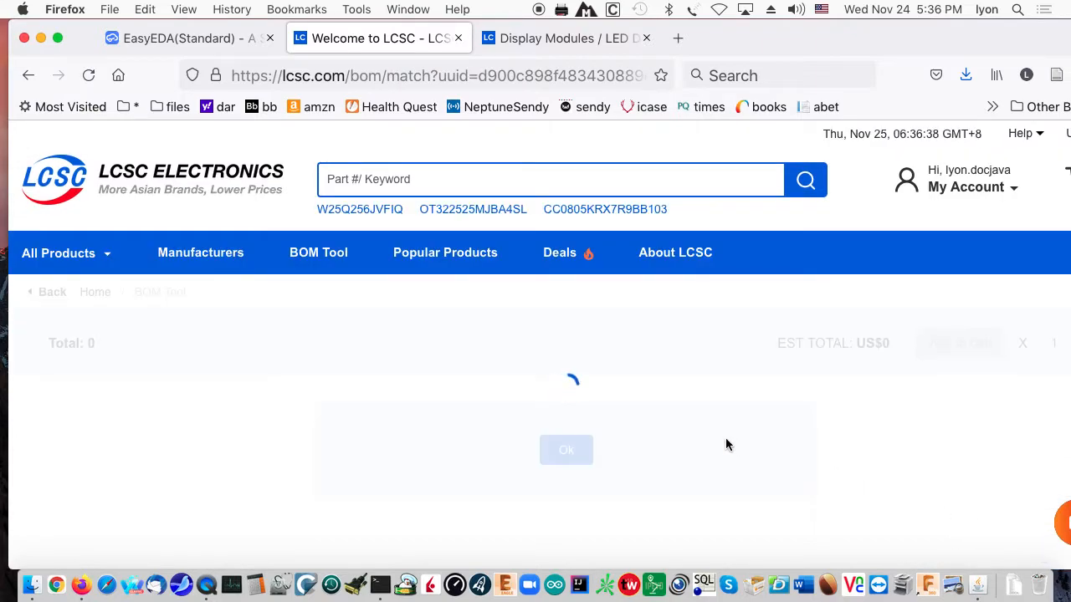
- Review the matched LCSC parts, checking match confidence, stock, minimum quantities and prices for all BOM lines
scroll(726, 436, "down", 2)
scroll(725, 435, "down", 10)
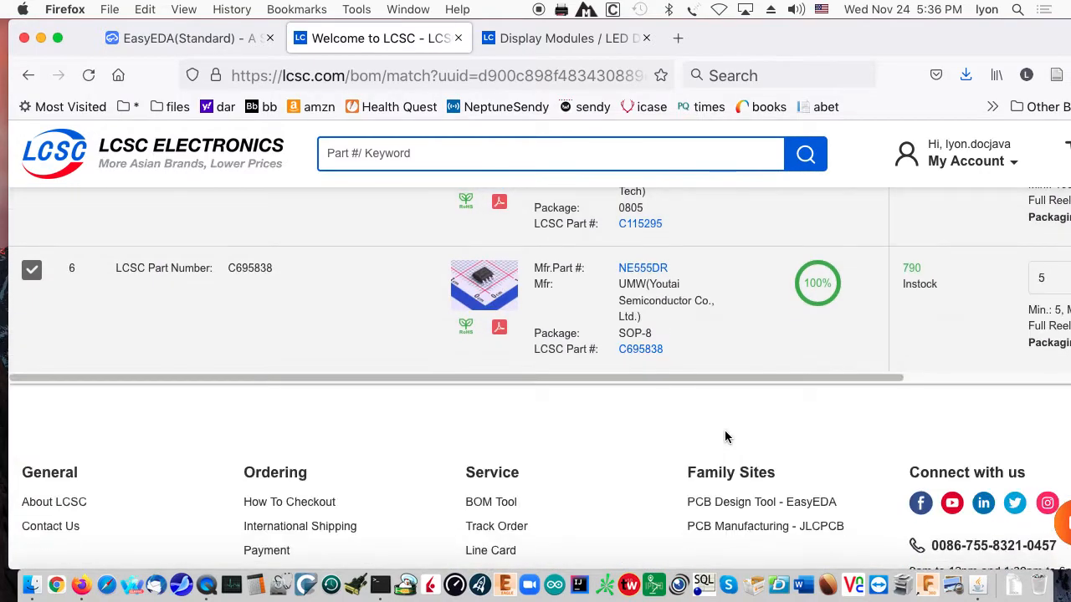
left_click_drag(715, 378, 944, 397)
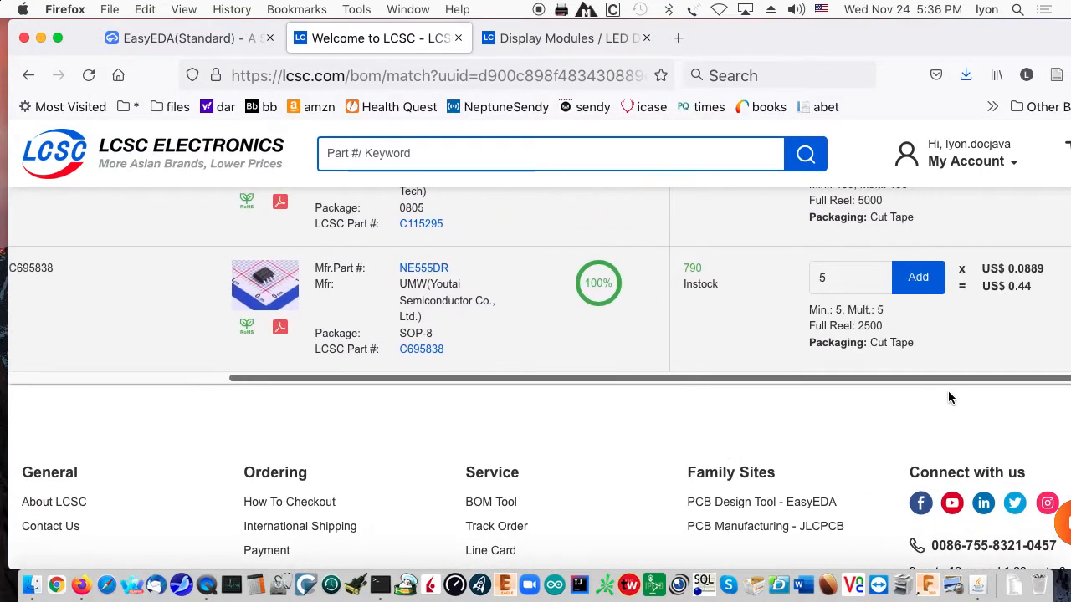
scroll(951, 354, "up", 12)
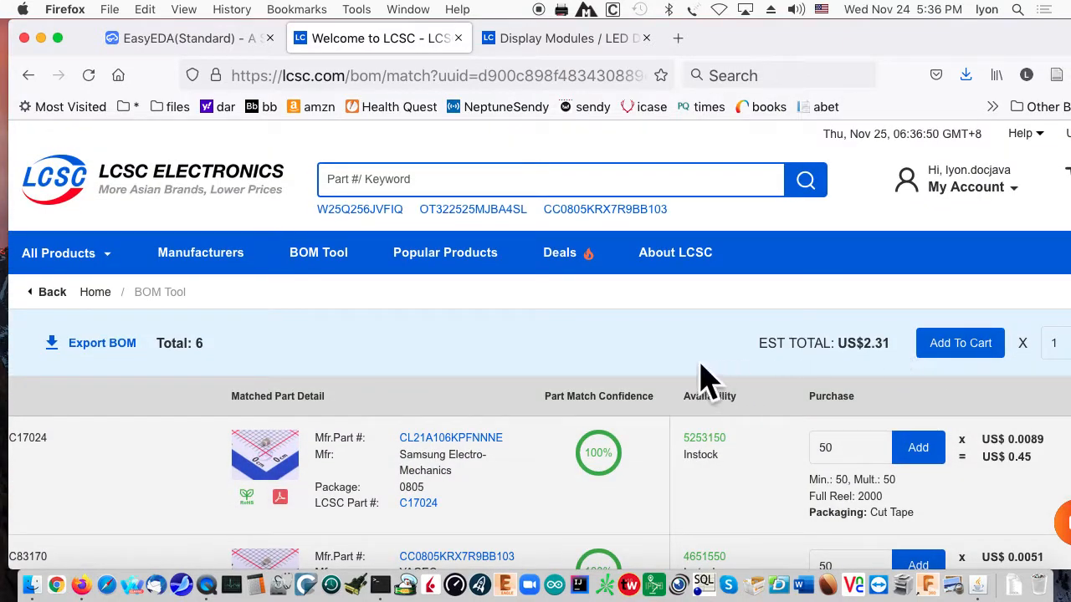
scroll(660, 366, "down", 4)
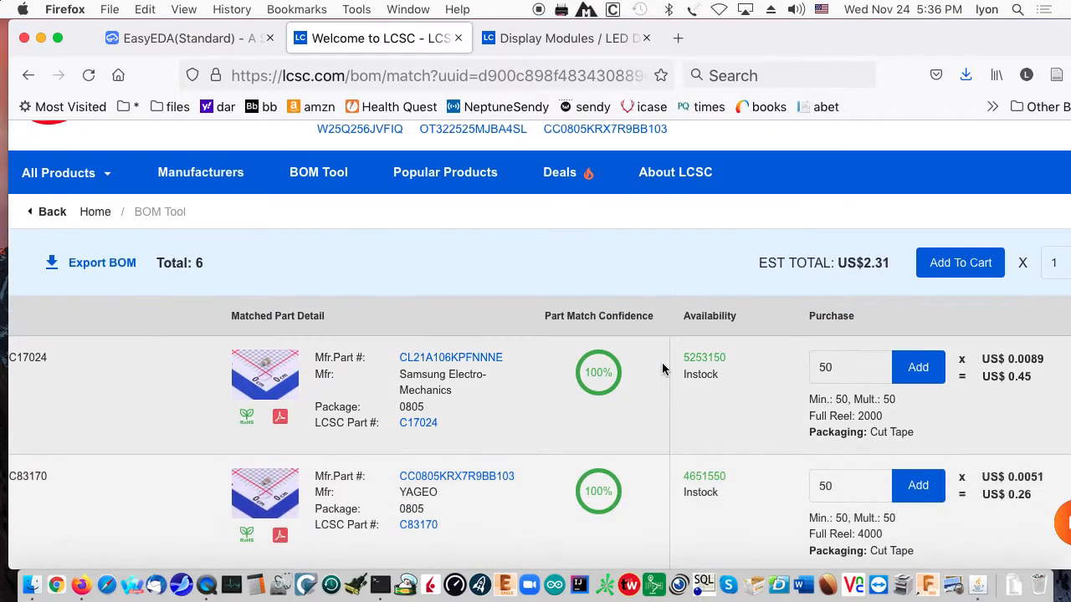
scroll(820, 409, "down", 6)
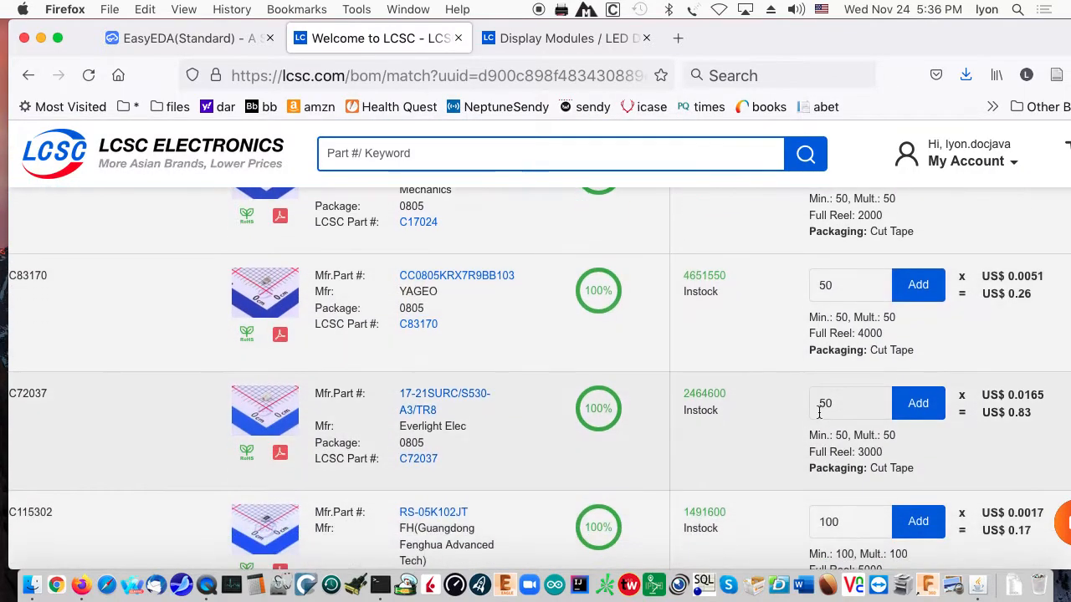
scroll(820, 416, "down", 7)
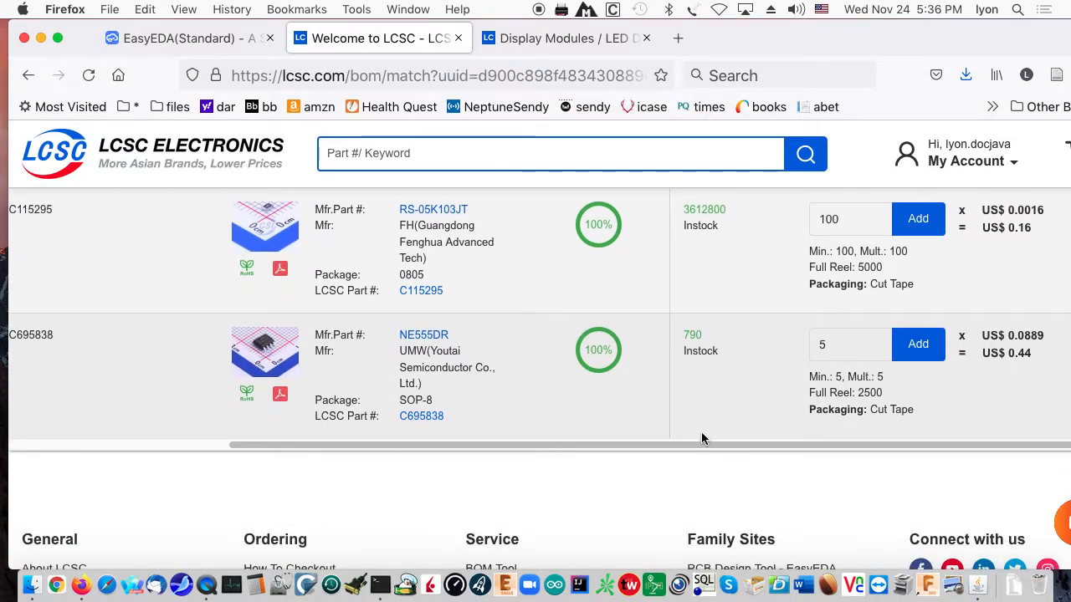
left_click_drag(684, 441, 184, 418)
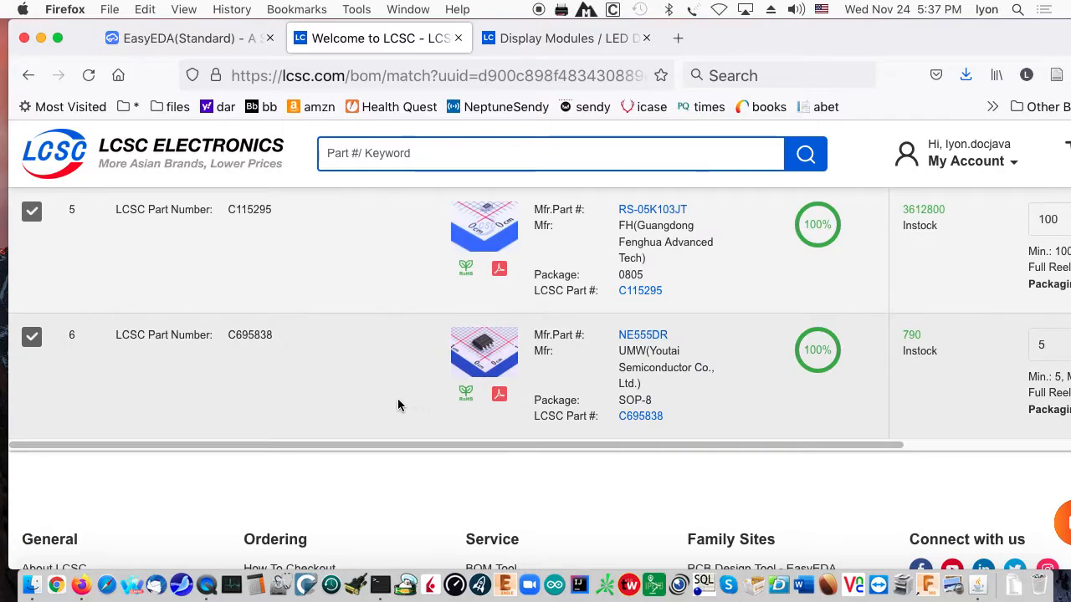
scroll(390, 404, "up", 8)
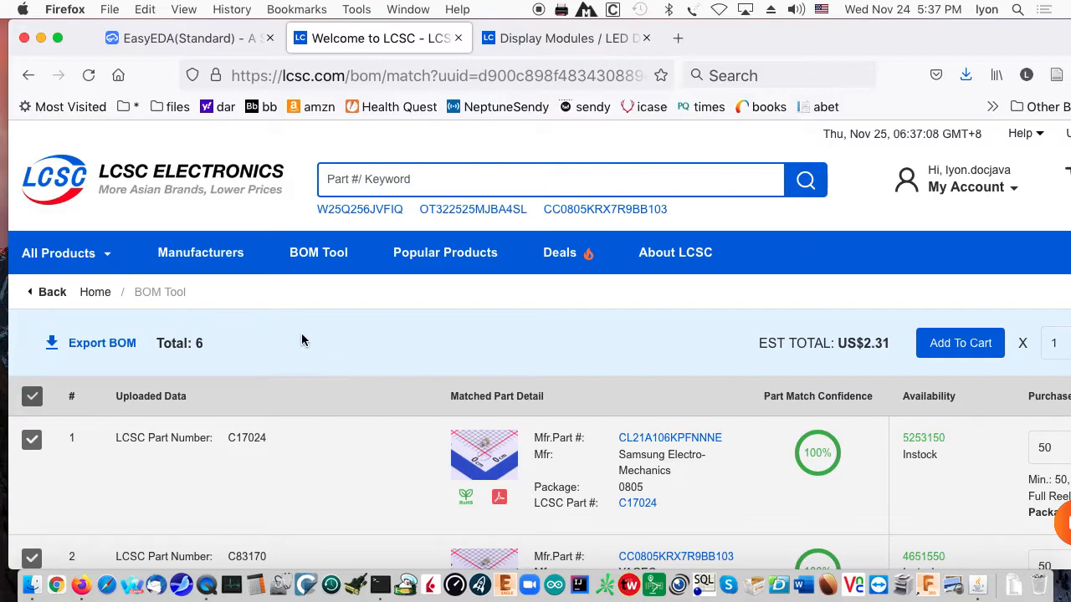
- Switch to EasyEDA, close the BOM export and open the JLCPCB order page through PCB Order
left_click(205, 42)
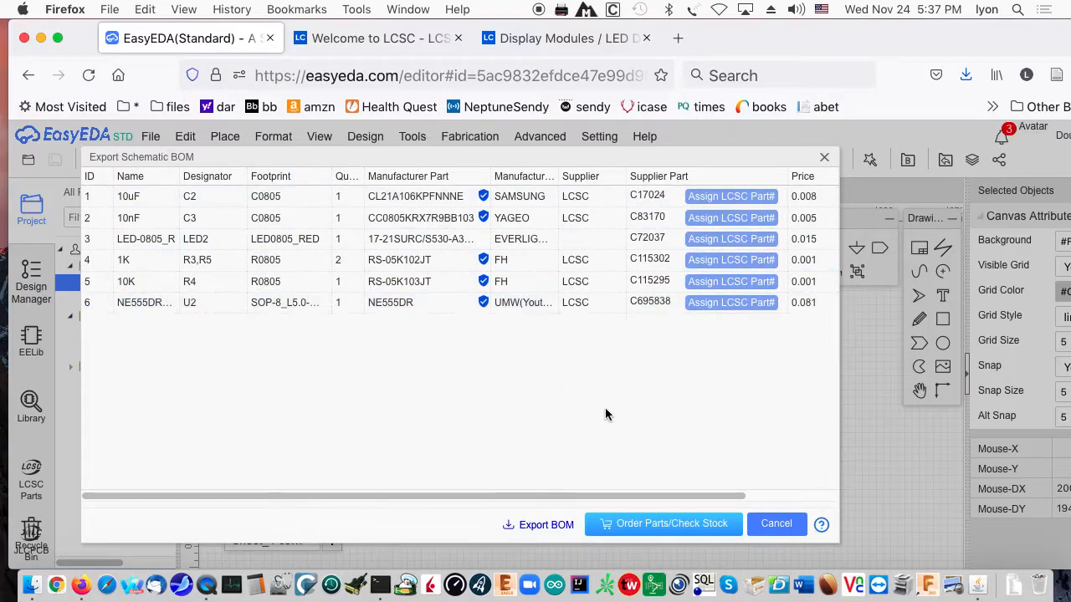
left_click(772, 522)
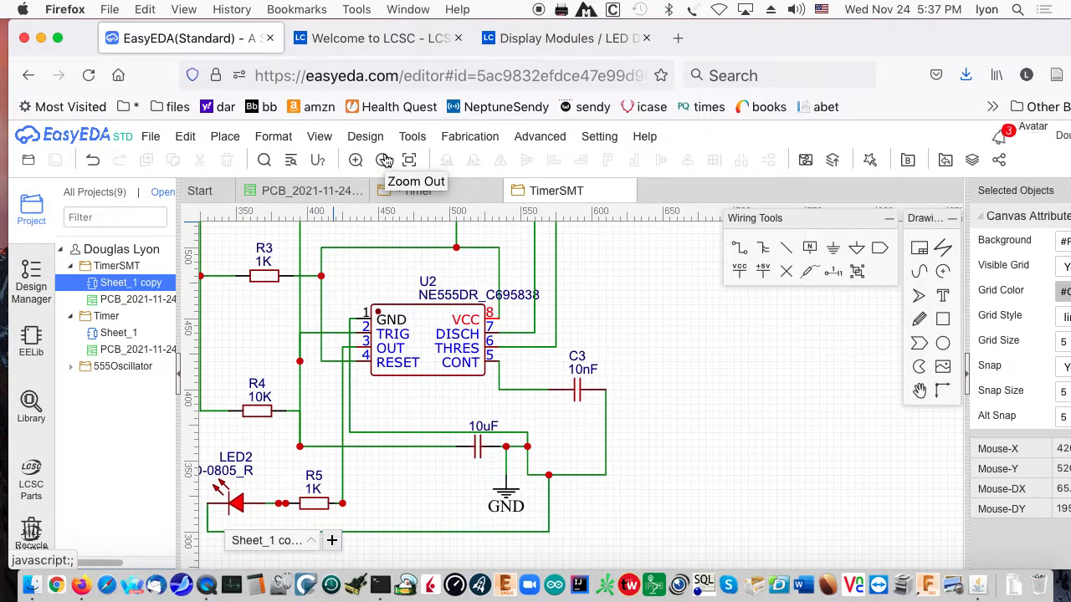
mouse_move(481, 142)
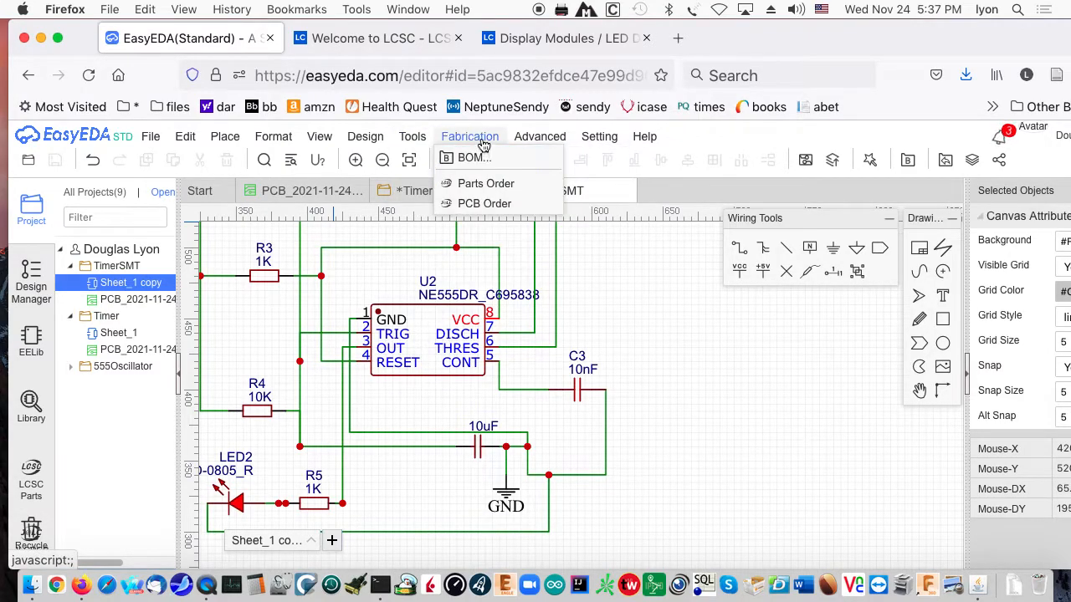
left_click(485, 204)
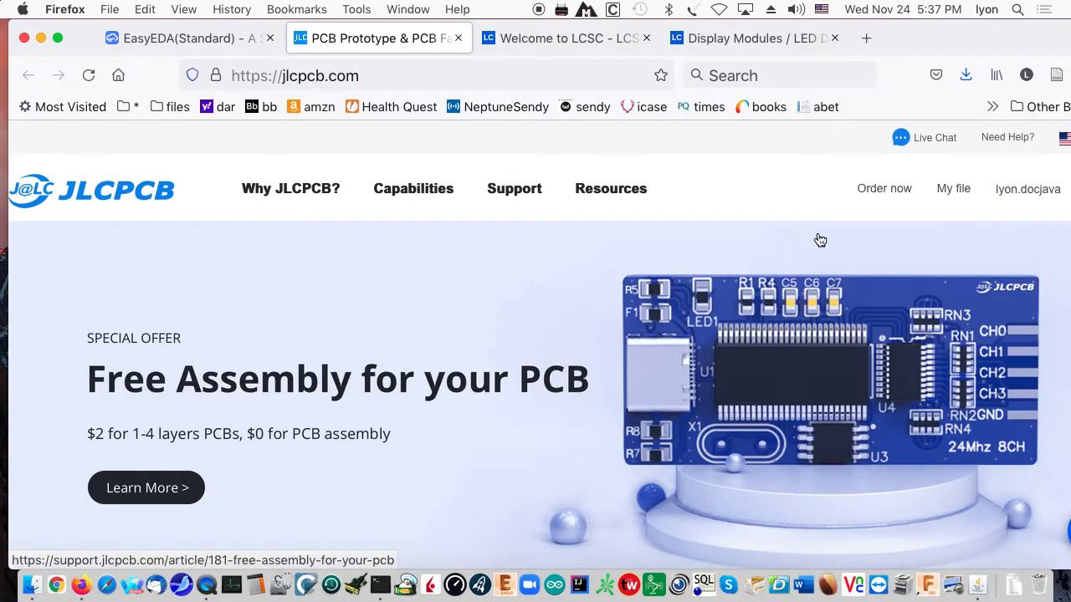
left_click(896, 191)
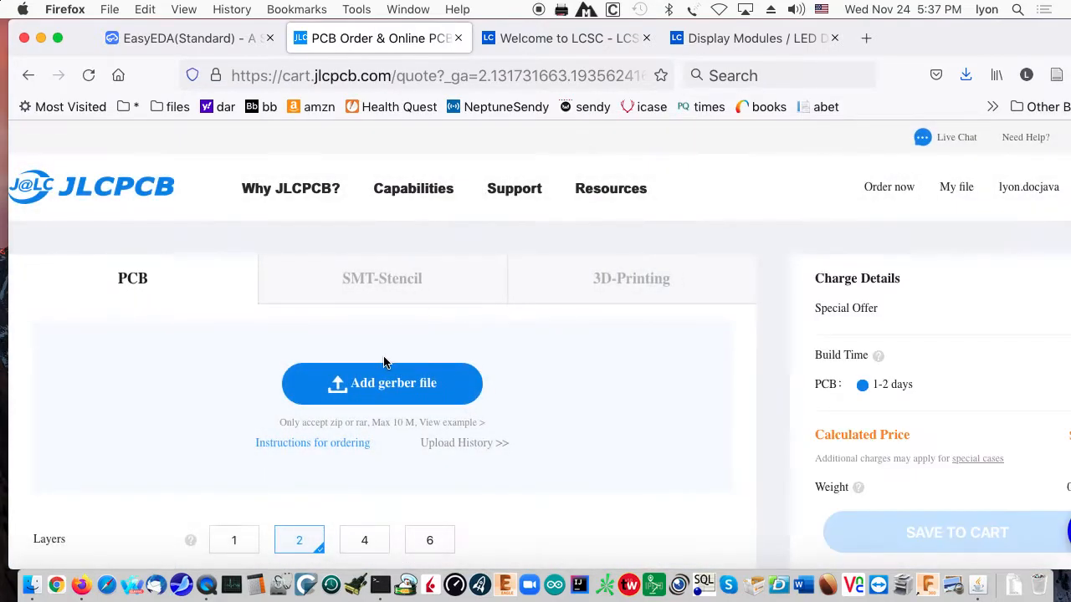
- Start PCB Order again from the TimerSMT schematic, view the JLCPCB home page and return to EasyEDA
left_click(216, 40)
left_click(365, 141)
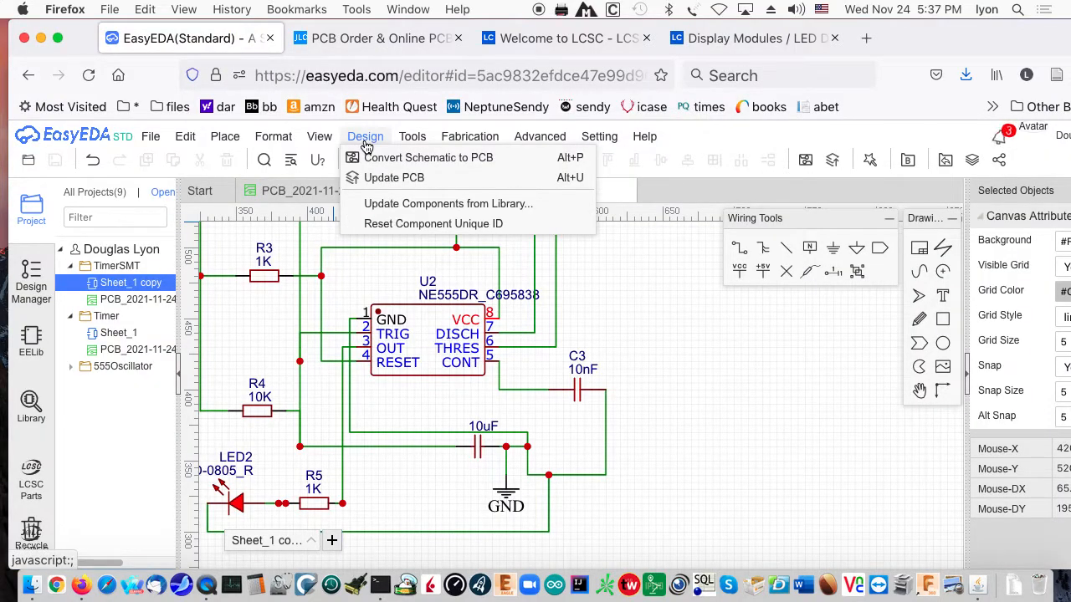
mouse_move(407, 145)
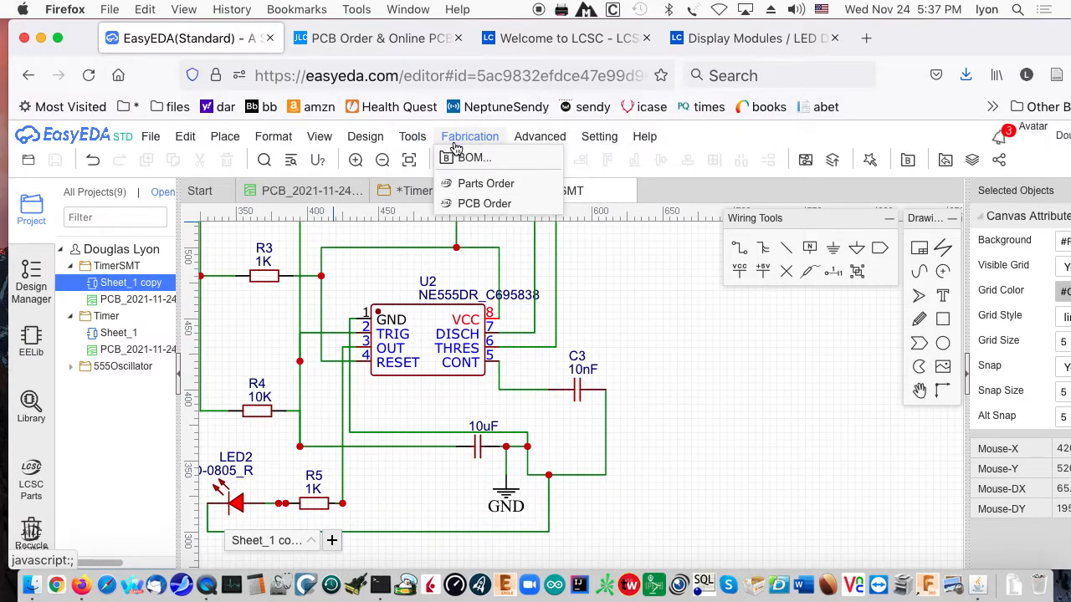
left_click(473, 202)
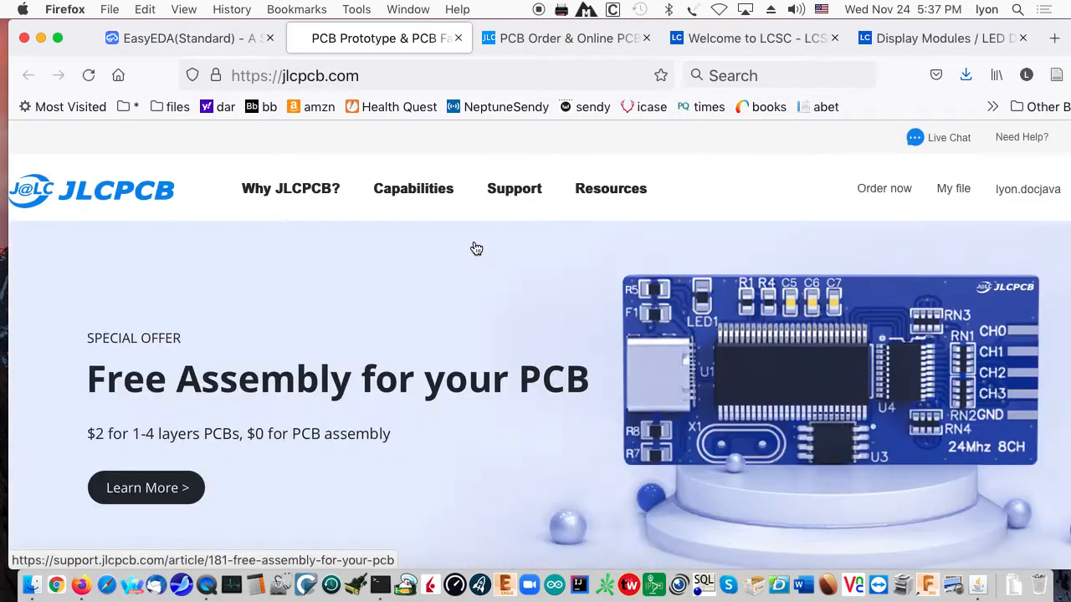
left_click(205, 39)
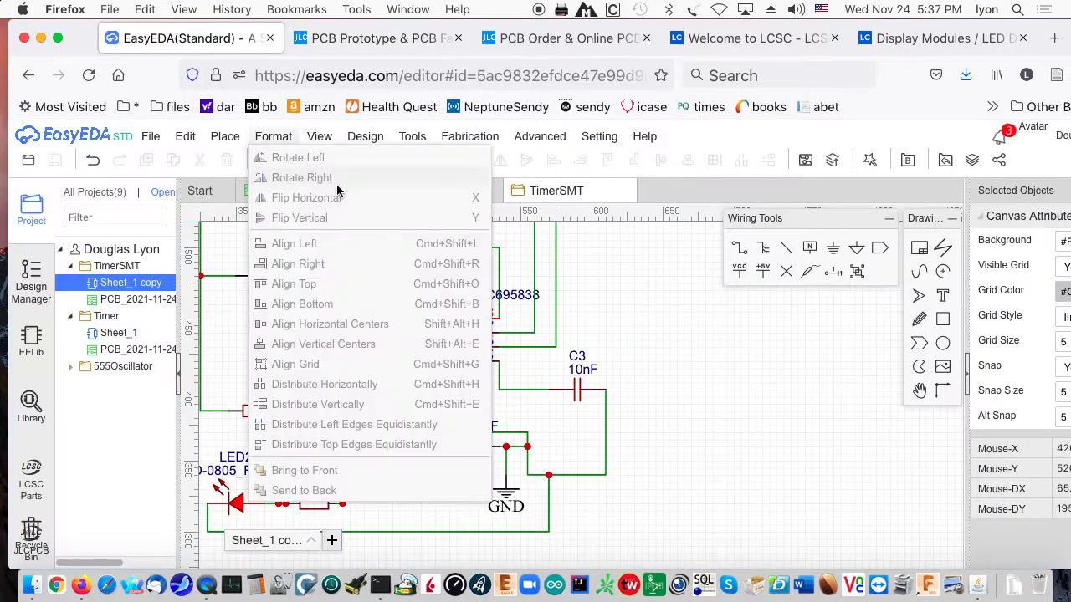
mouse_move(462, 144)
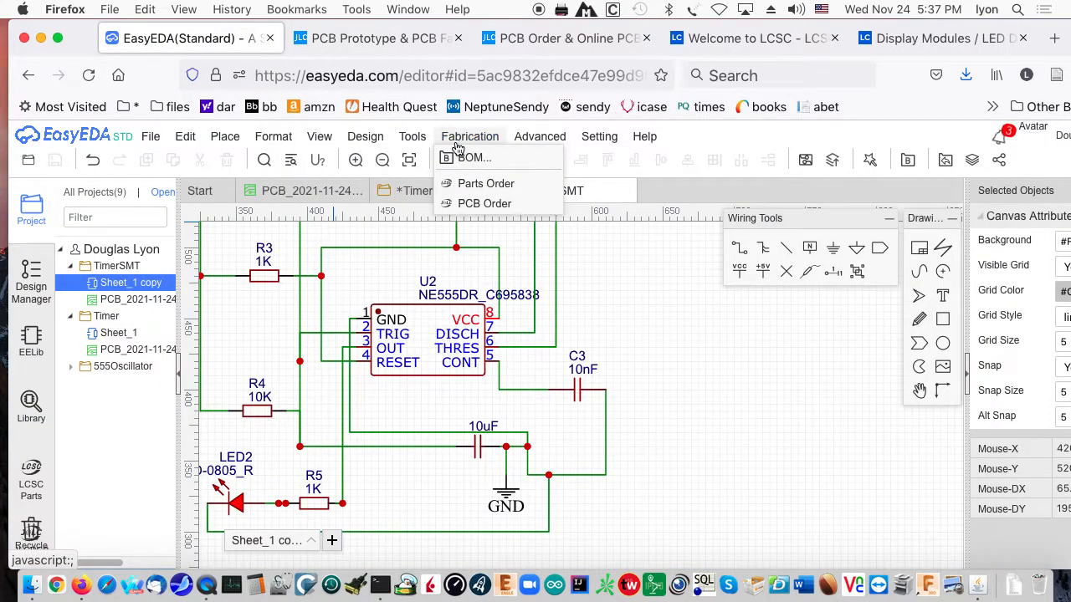
mouse_move(379, 144)
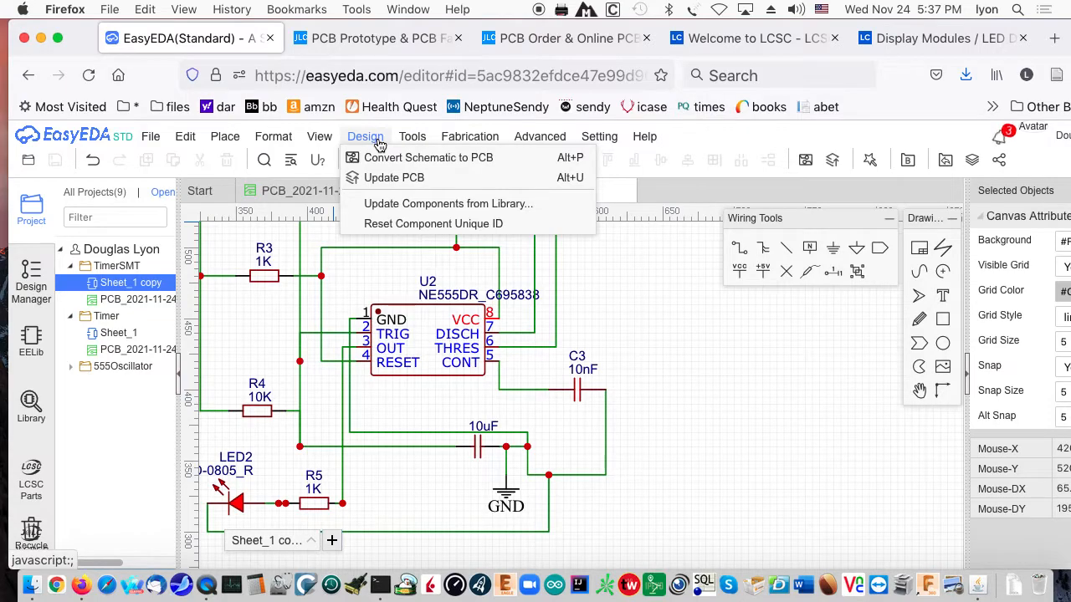
left_click(368, 178)
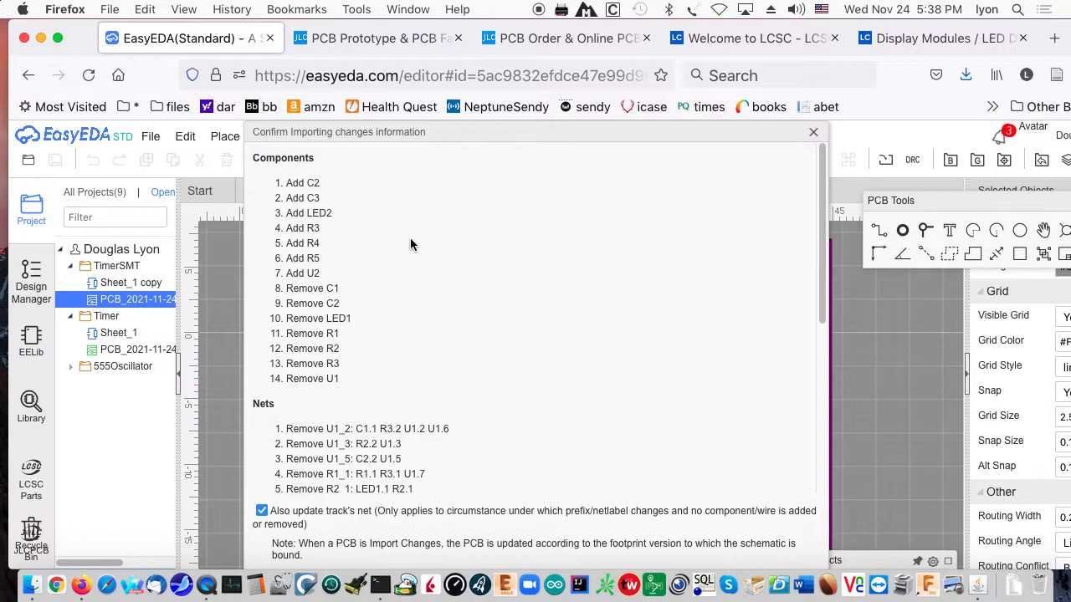
scroll(606, 360, "down", 5)
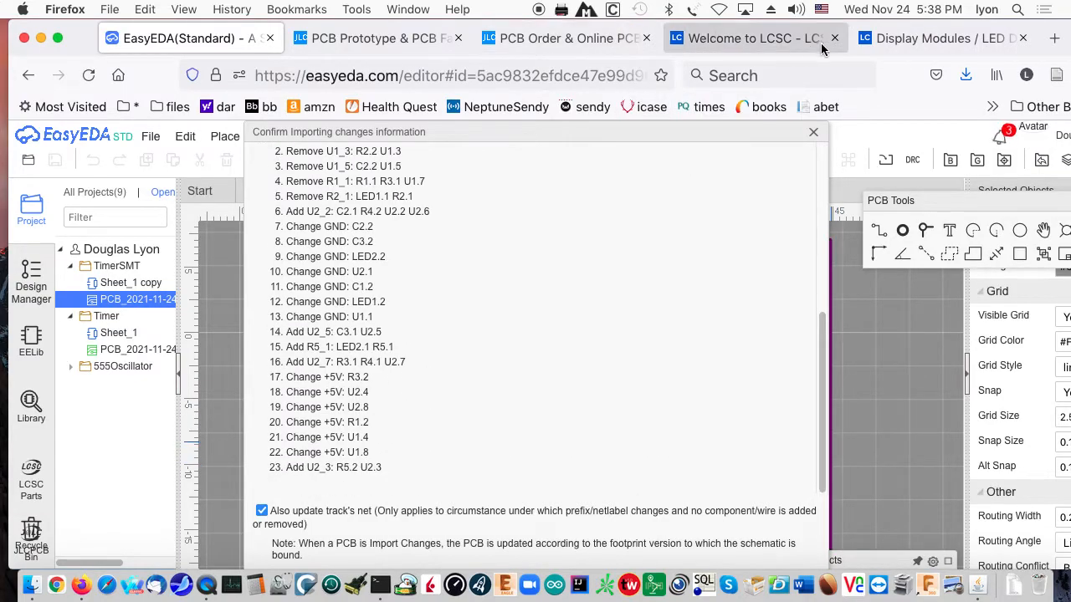
mouse_move(900, 83)
left_mouse_down()
mouse_move(1044, 87)
mouse_move(1070, 2)
mouse_move(1069, 32)
mouse_move(869, 77)
mouse_move(884, 85)
left_mouse_up()
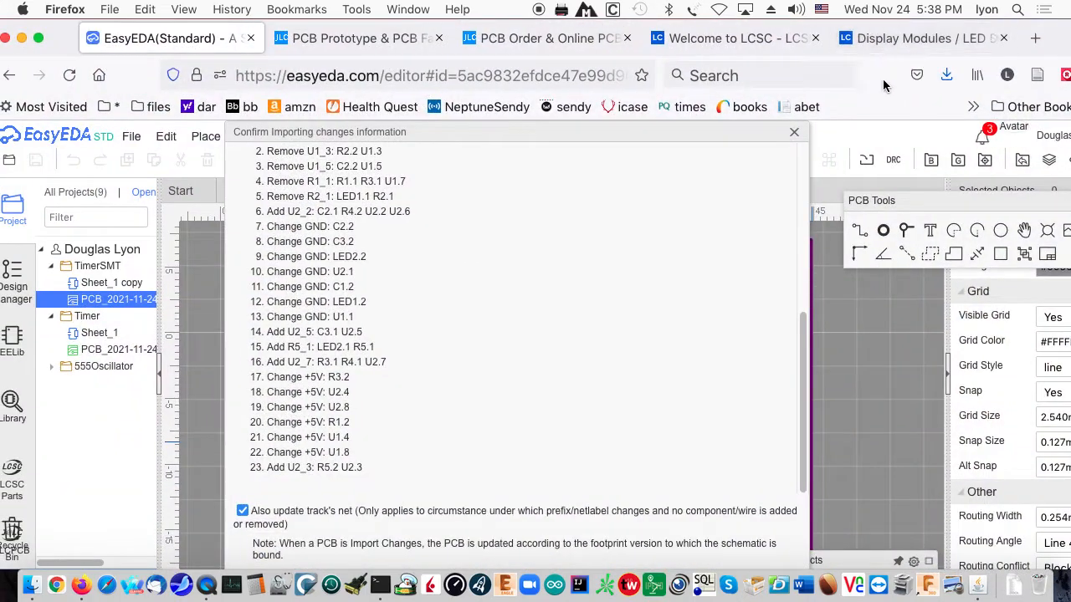
left_click(791, 133)
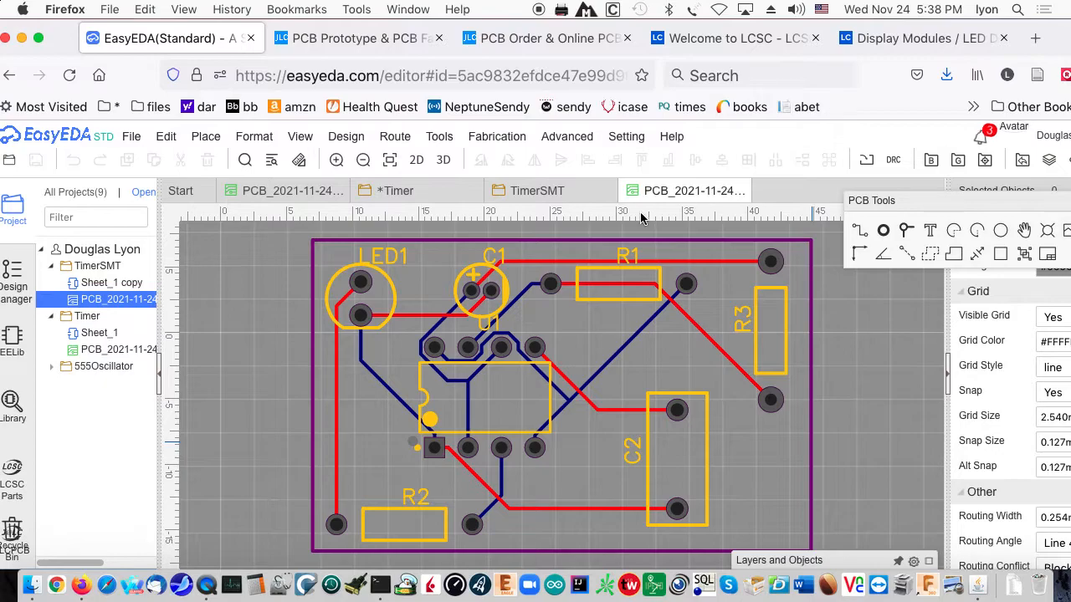
- Convert the TimerSMT schematic to a new two-layer PCB in mm with a 19.0 by 13.0 mm rectangular outline starting at X 7.0, Y 36.0
left_click(537, 192)
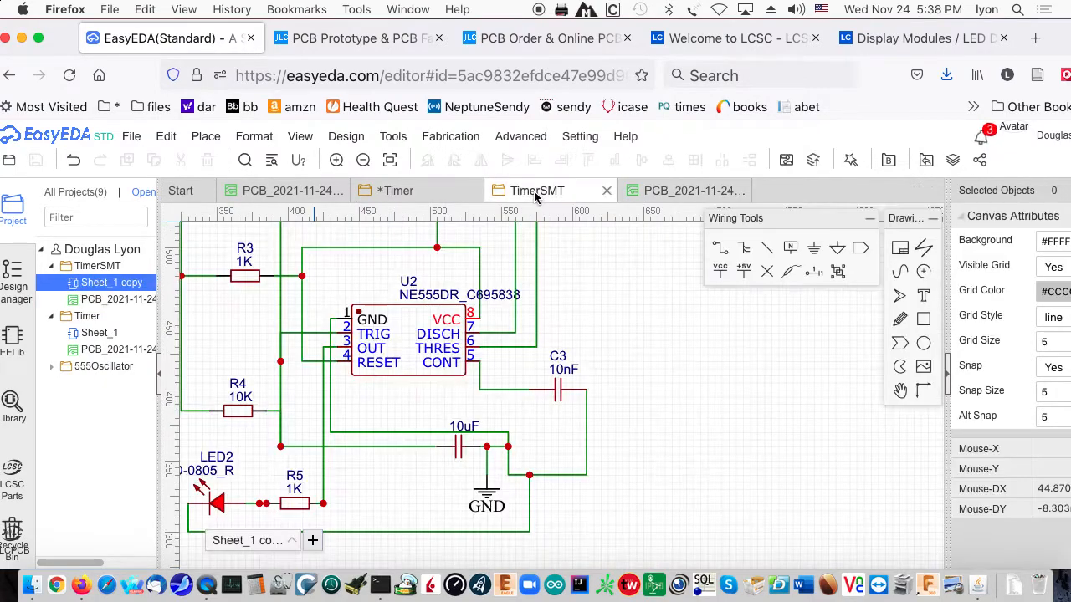
left_click(346, 139)
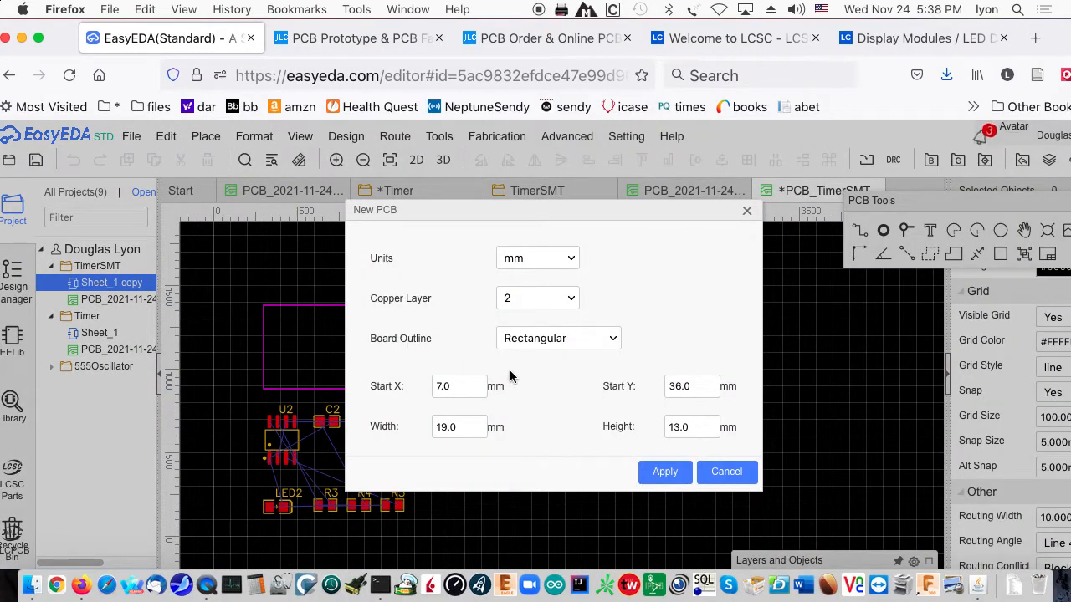
left_click(665, 473)
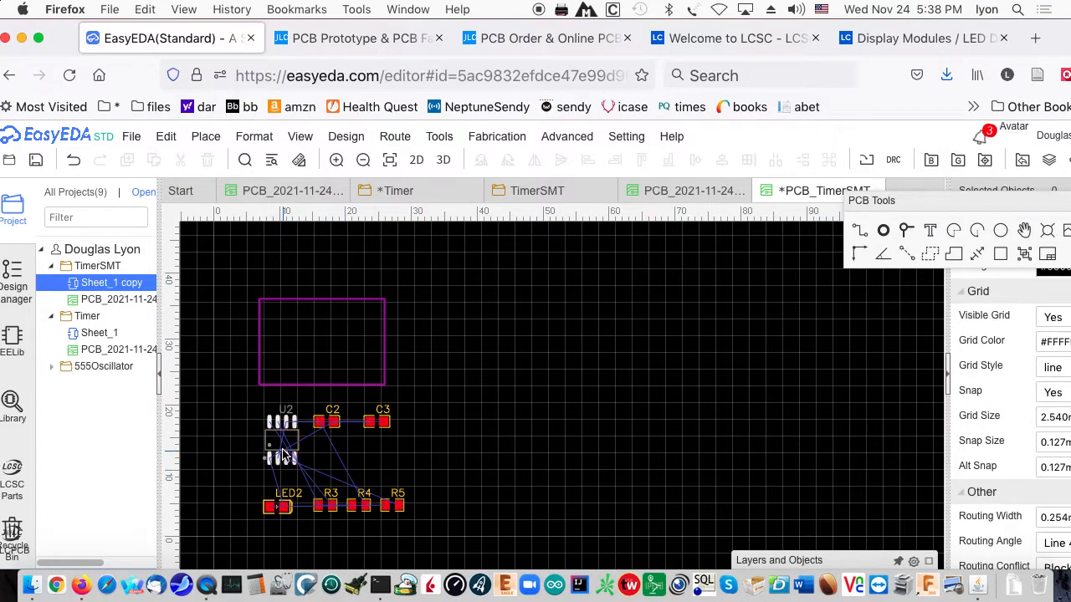
- Place U2, capacitors C2 and C3, and resistors R3, R4 and R5 inside the board outline, and move LED2 just below it
left_click_drag(270, 449, 270, 339)
left_click_drag(319, 425, 311, 321)
left_click_drag(370, 420, 313, 335)
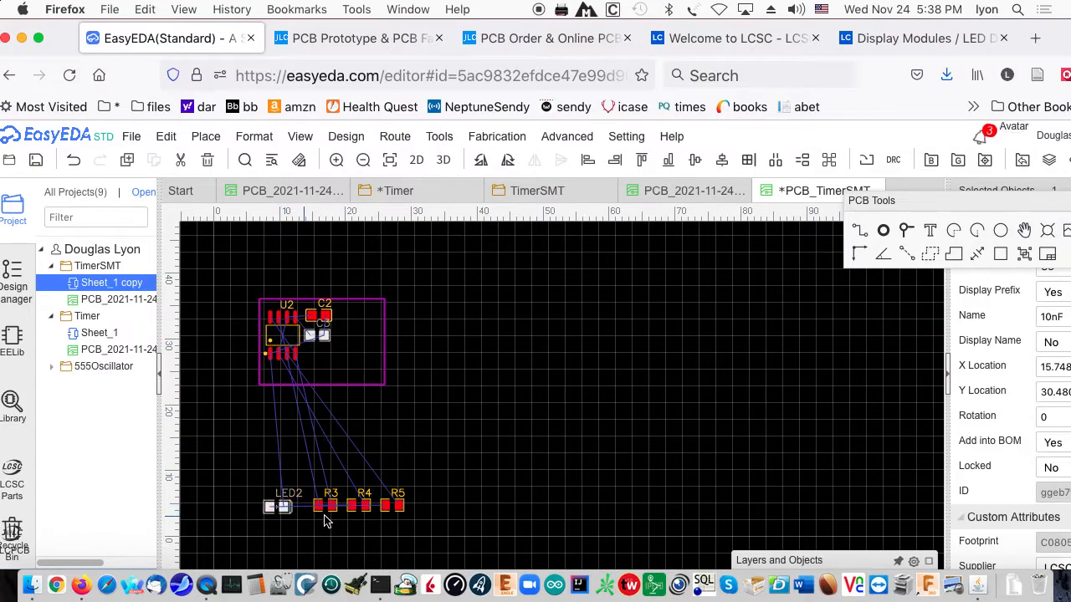
left_click_drag(318, 507, 344, 318)
left_click_drag(359, 502, 342, 335)
left_click_drag(386, 507, 343, 357)
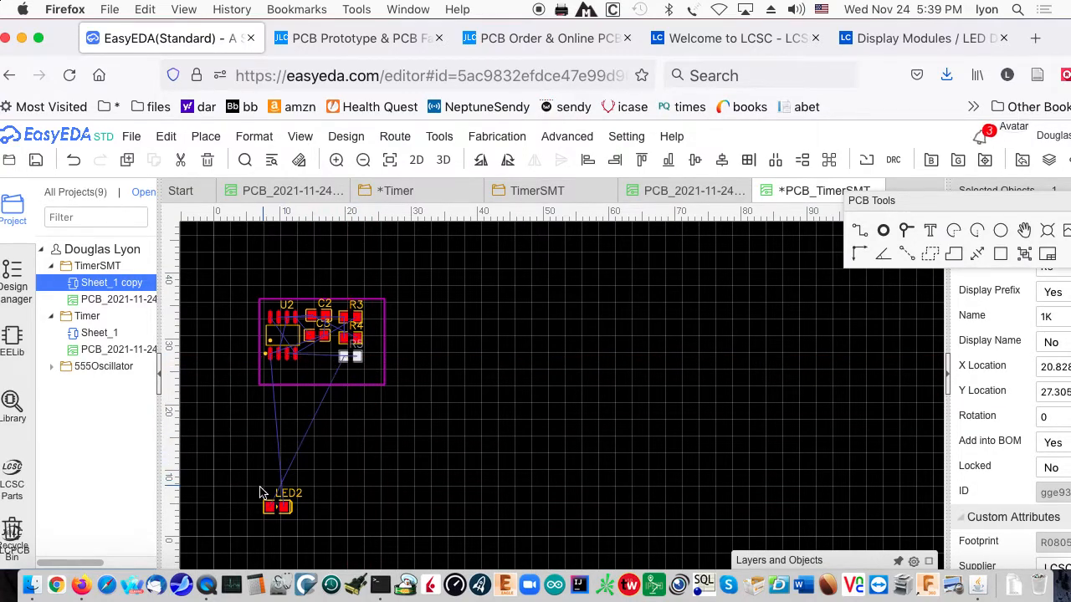
left_click_drag(268, 506, 288, 435)
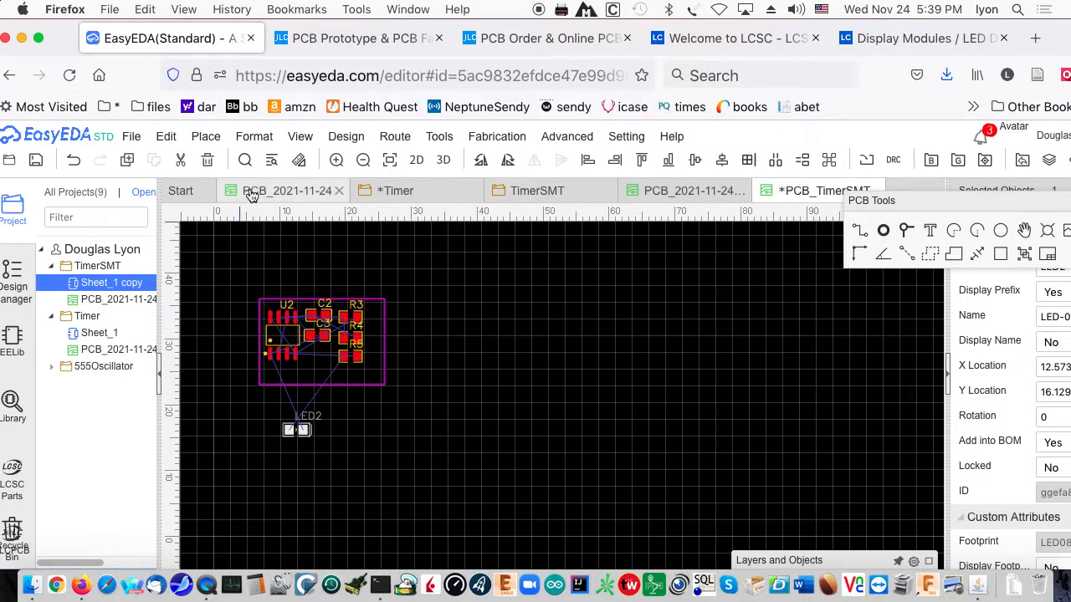
- Rotate LED2 to 180° and place it inside the board outline below C3, at about X 15.7, Y 25.0 mm
left_click(254, 137)
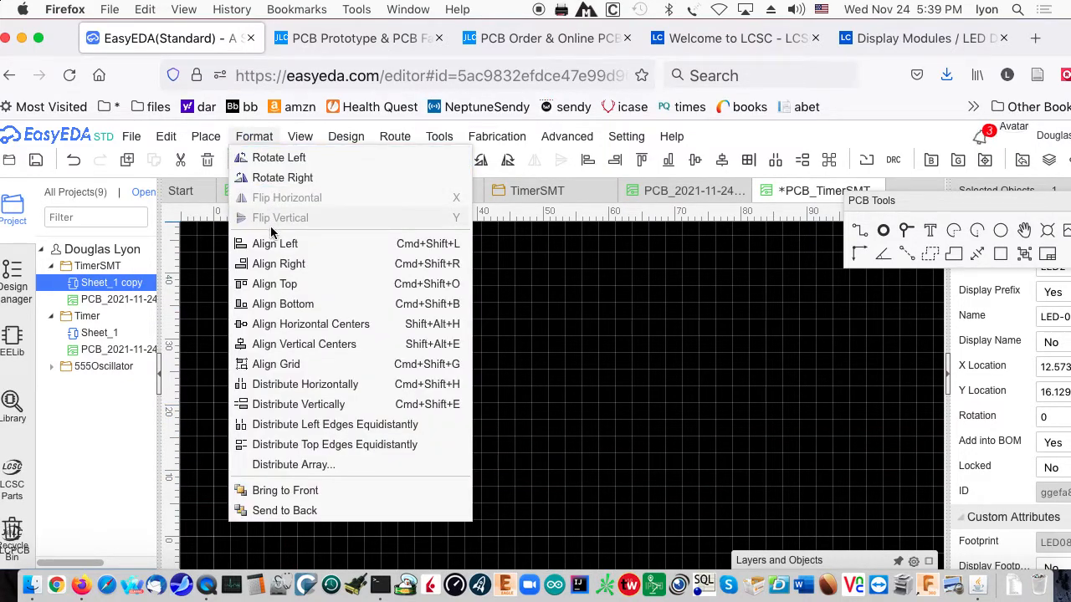
left_click(278, 179)
left_click(256, 140)
left_click(256, 139)
left_click(256, 139)
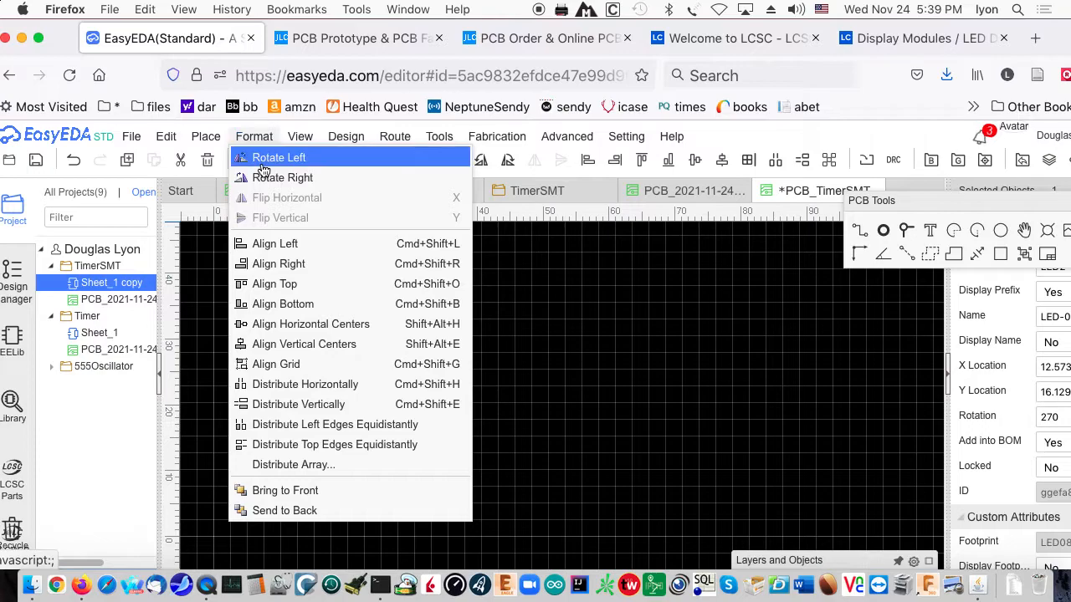
left_click(261, 177)
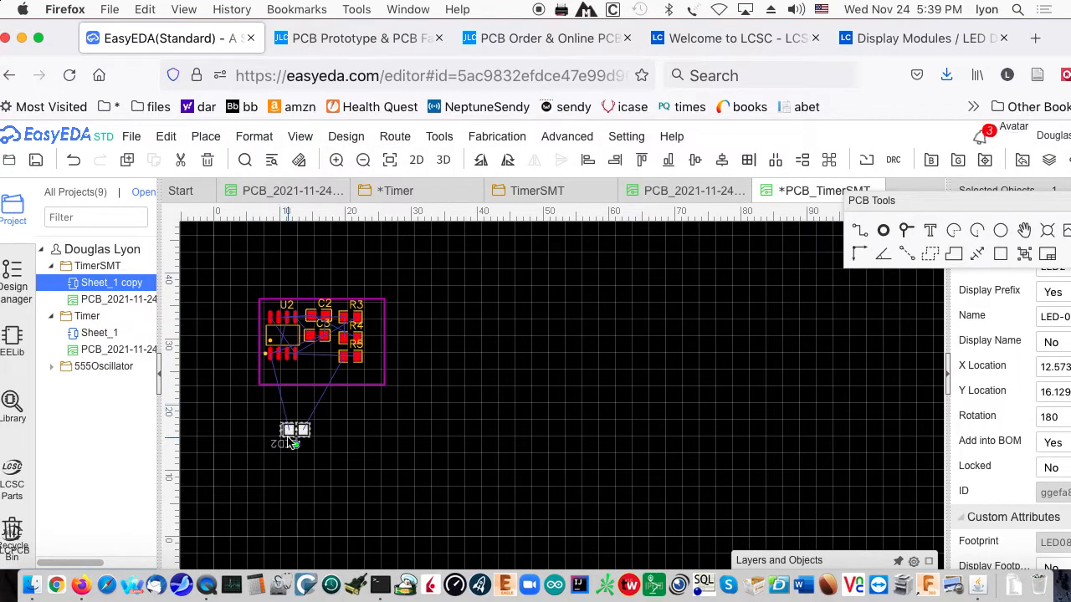
left_click_drag(290, 432, 310, 372)
- Autoroute the board on all layers with the local router and save the PCB
left_click(393, 136)
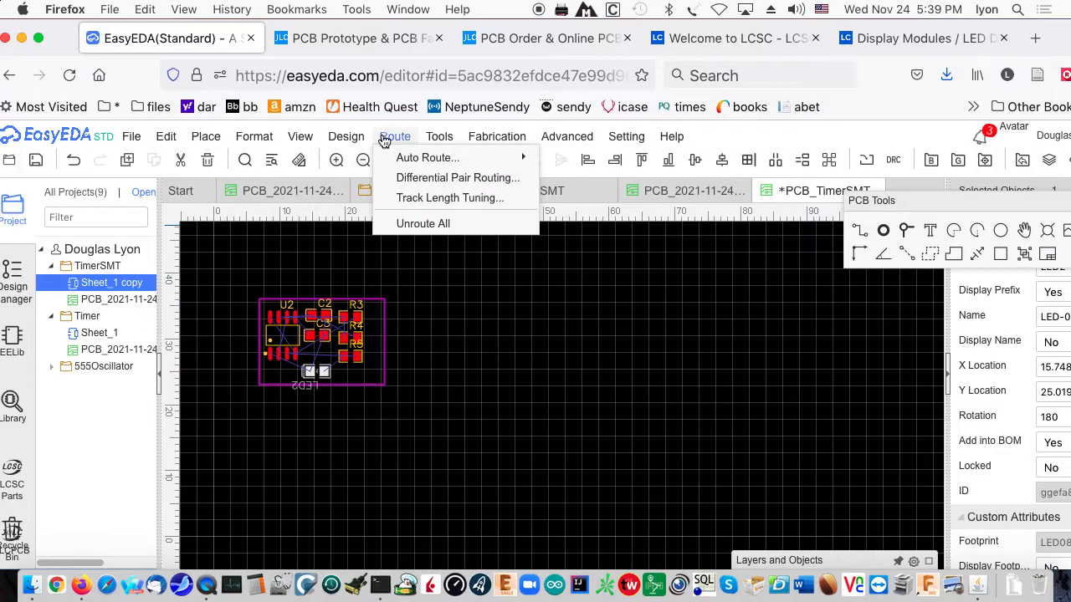
mouse_move(393, 157)
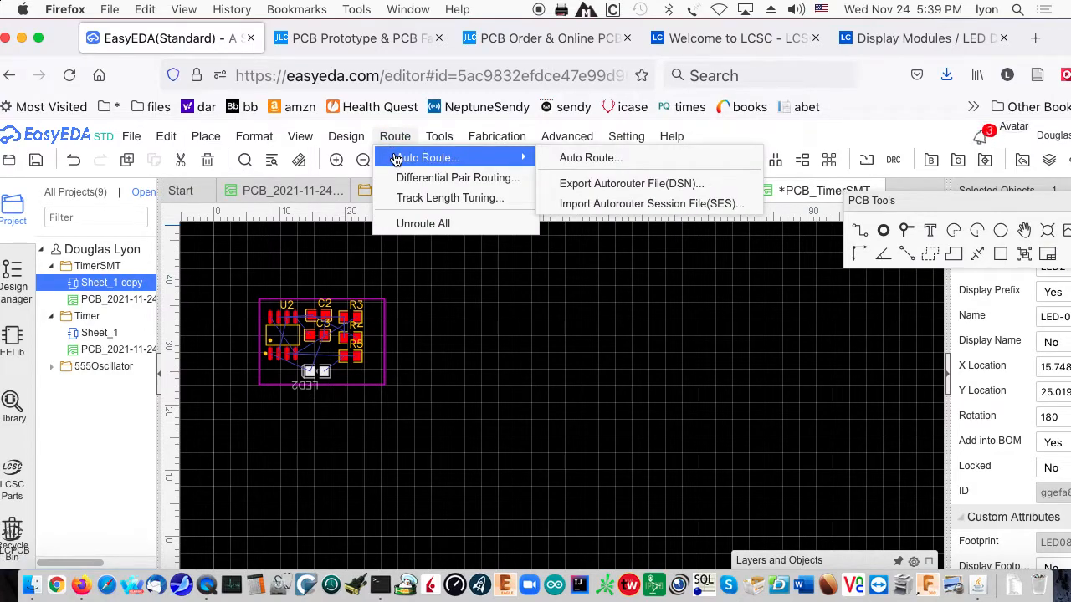
left_click(557, 159)
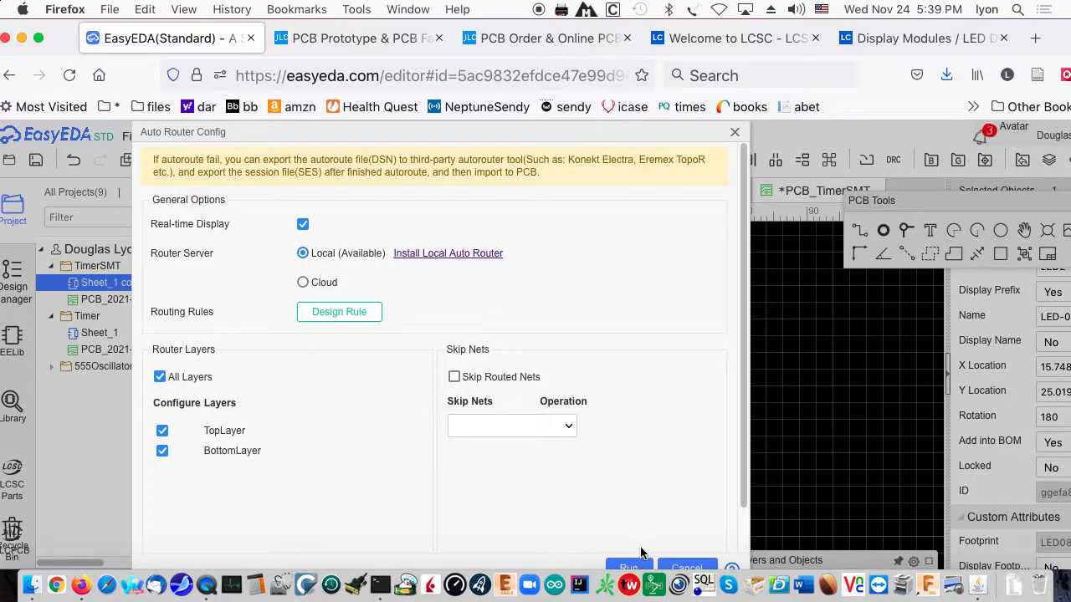
left_click(639, 568)
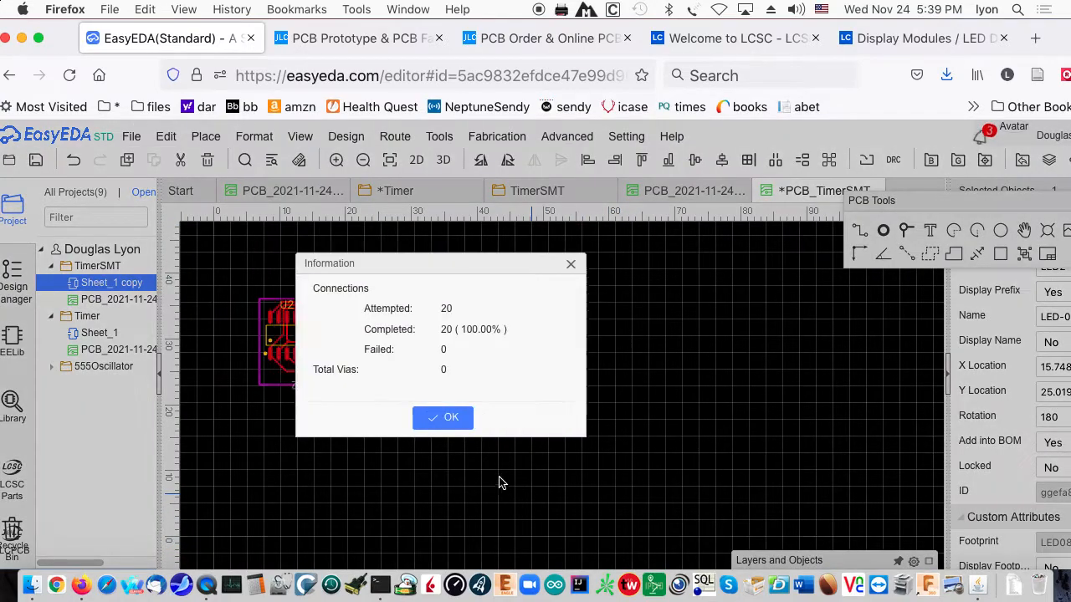
left_click(441, 416)
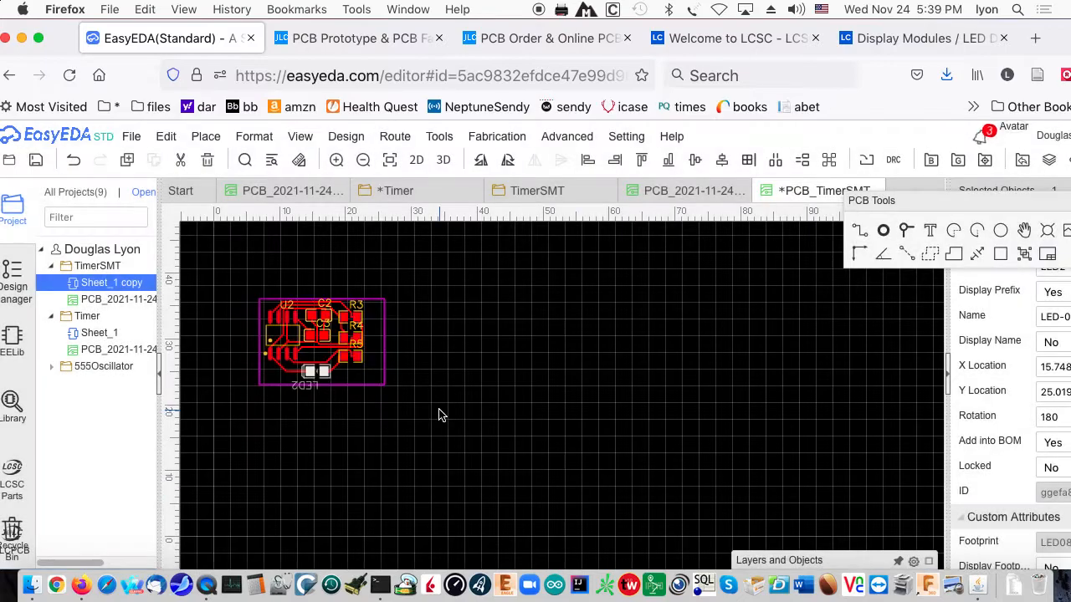
left_click(387, 410)
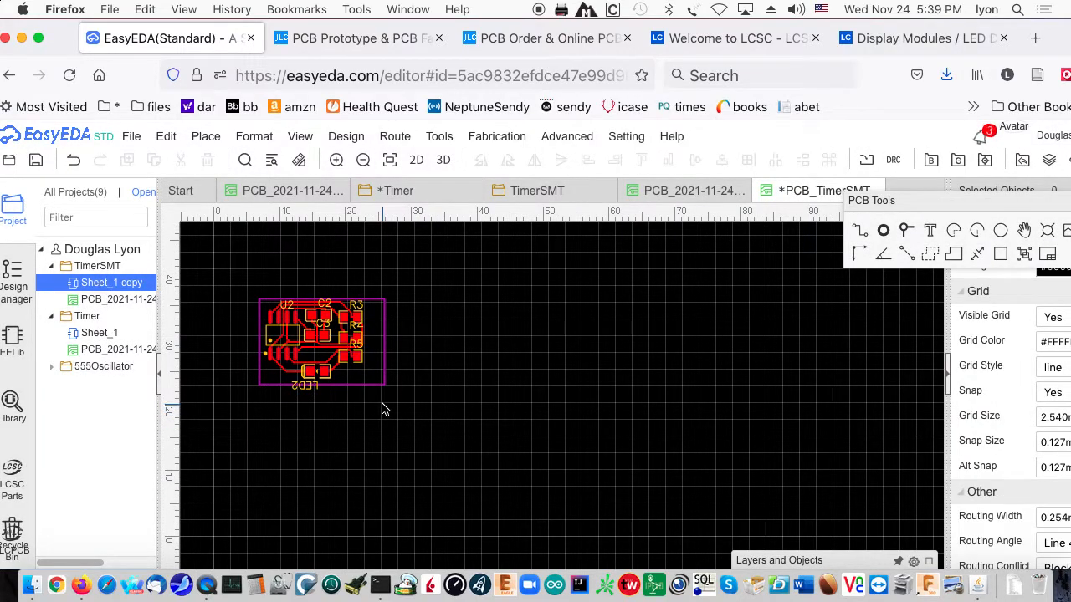
scroll(382, 409, "down", 1)
scroll(382, 409, "up", 2)
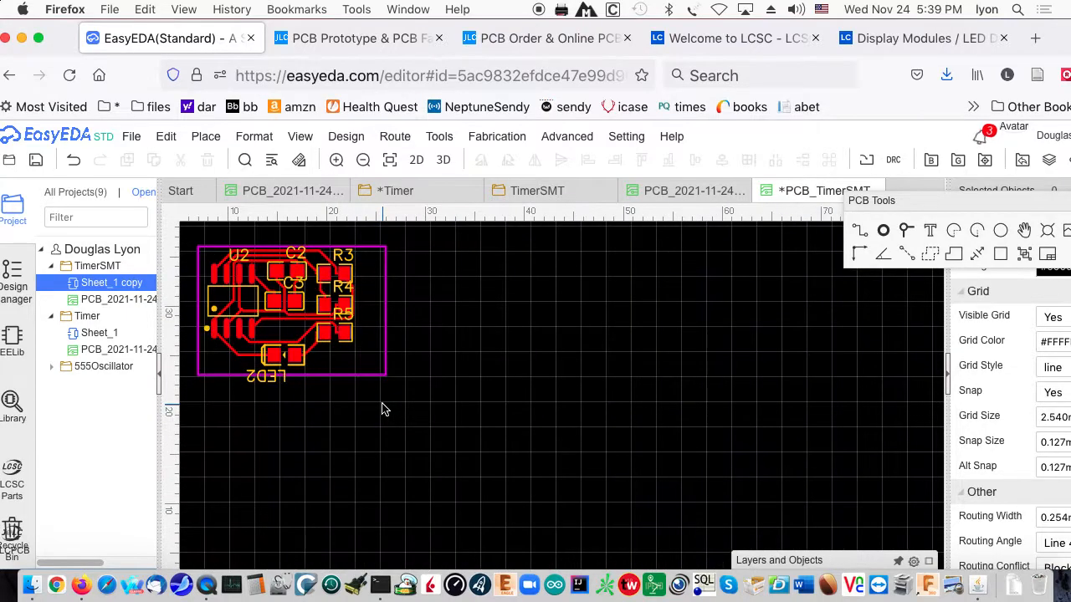
left_click_drag(355, 435, 392, 457)
key("ctrl+s")
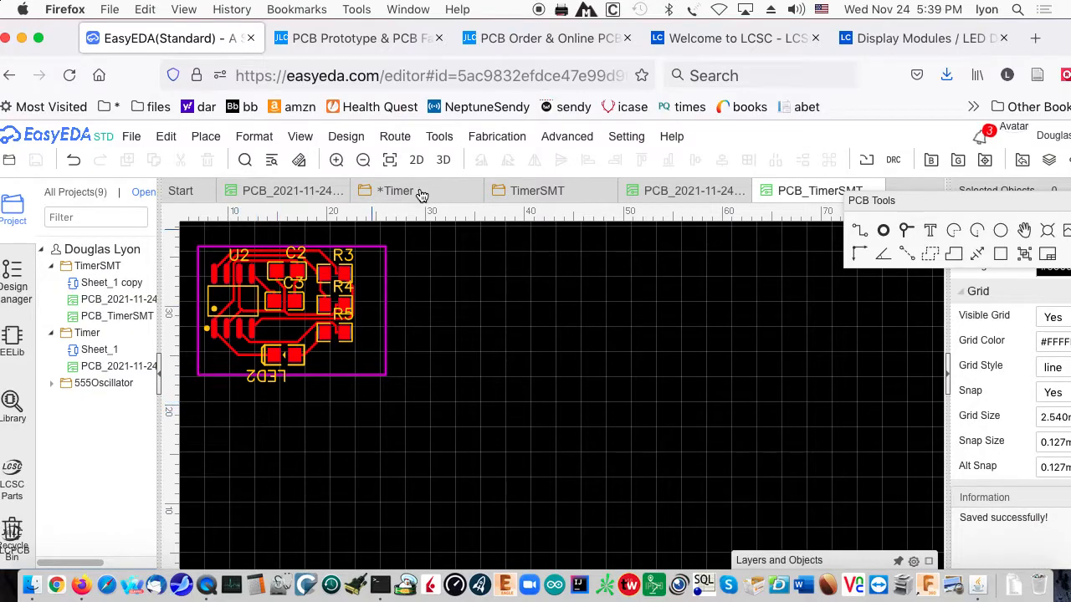
- Start PCB Order for the routed board, view JLCPCB's online order page and return to EasyEDA
left_click(497, 137)
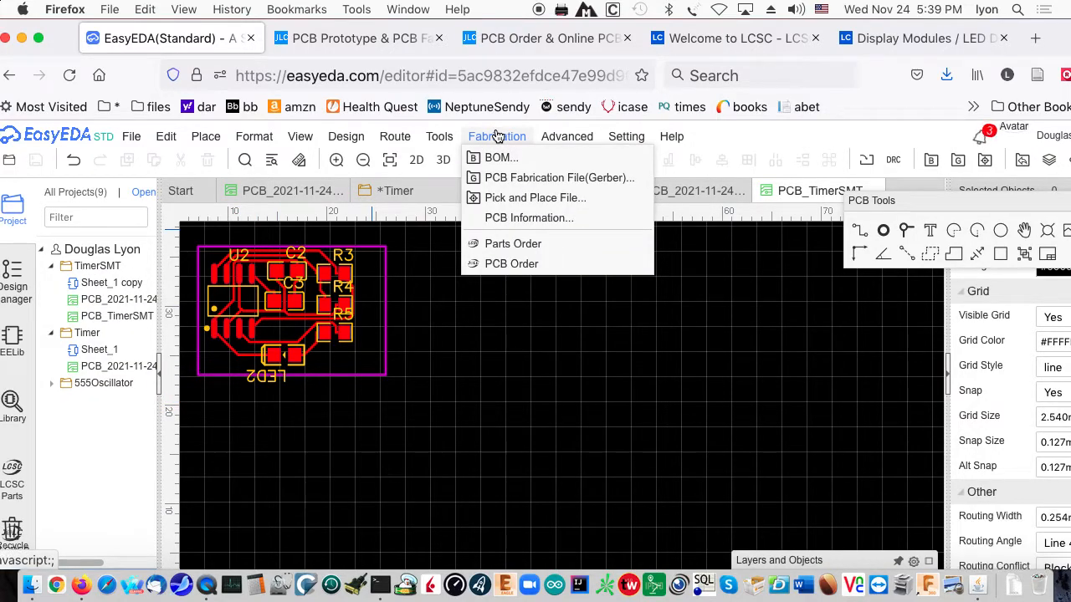
left_click(519, 264)
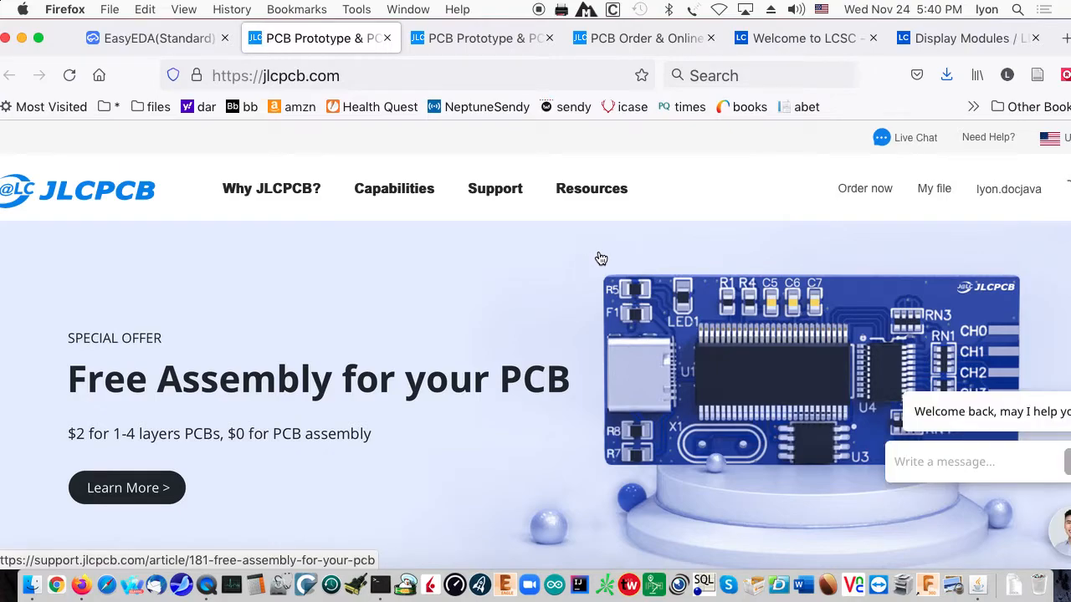
left_click(852, 190)
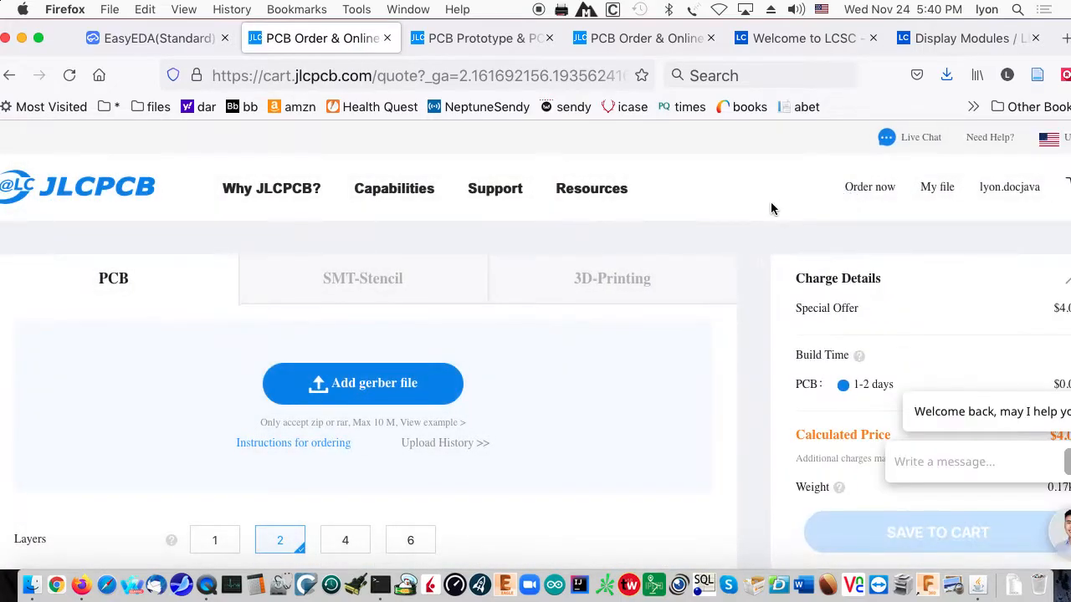
left_click(146, 38)
- Run the design rule check and open the Gerber fabrication file generation for the TimerSMT board
left_click(395, 137)
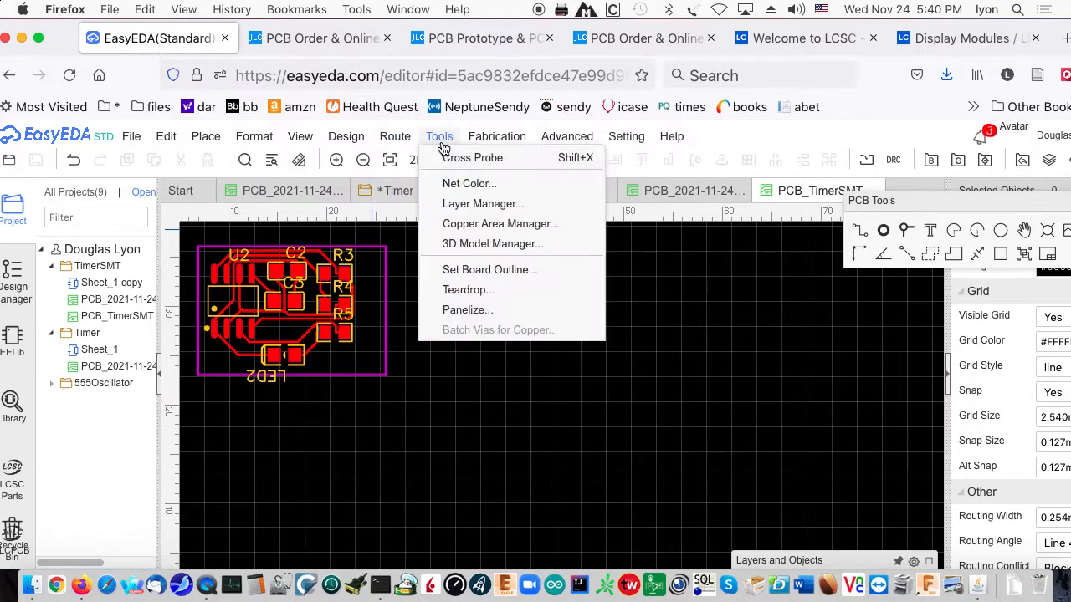
mouse_move(392, 139)
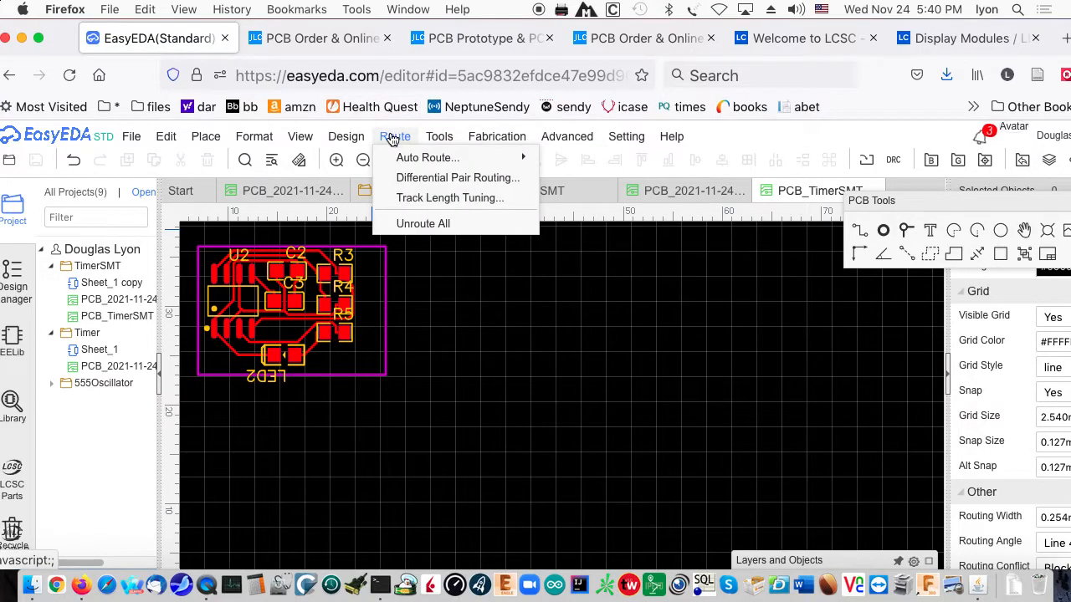
mouse_move(497, 137)
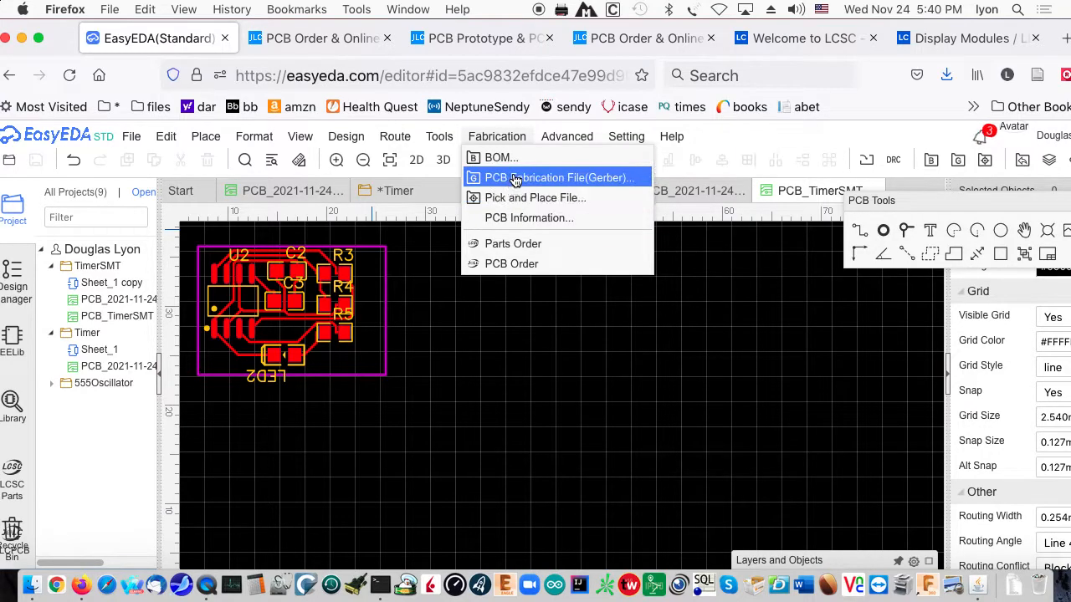
left_click(513, 177)
left_click(507, 376)
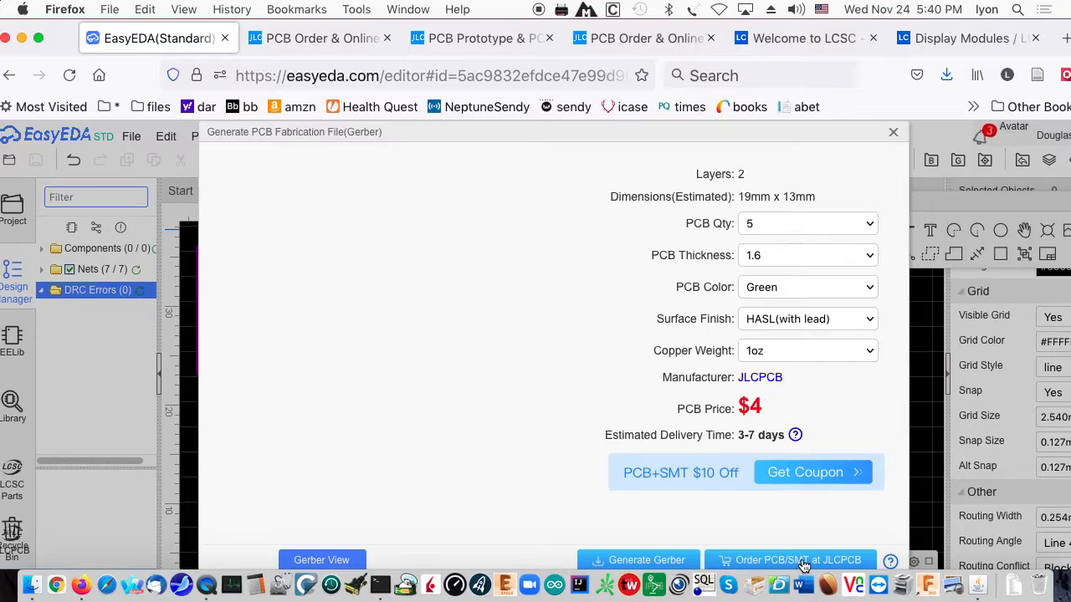
- View the JLCPCB coupon offer for PCB plus SMT and the EasyEDA home page, and return to the editor
left_click(807, 473)
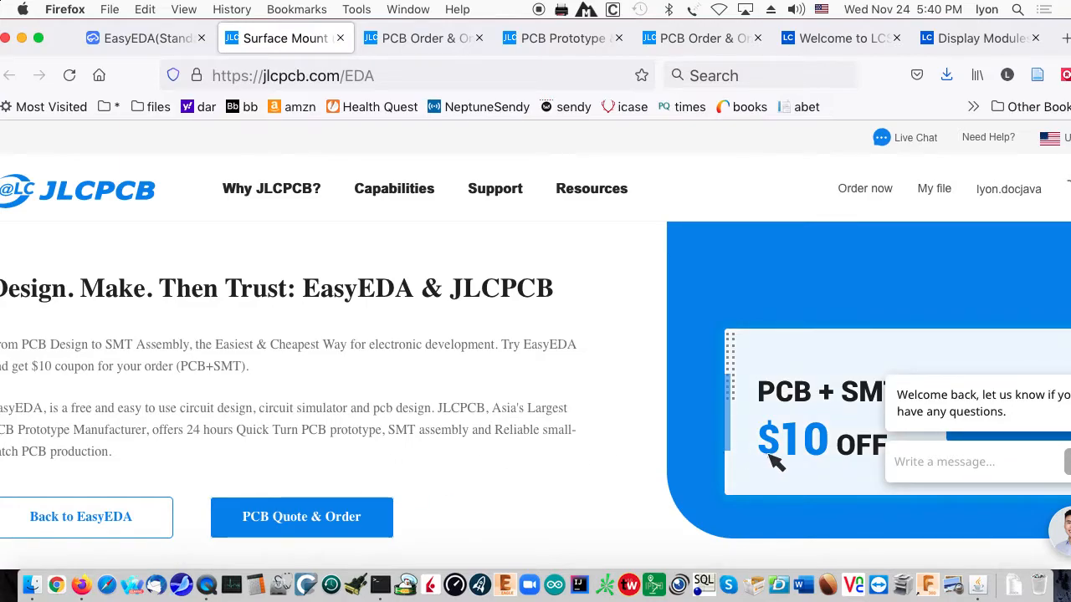
left_click(138, 518)
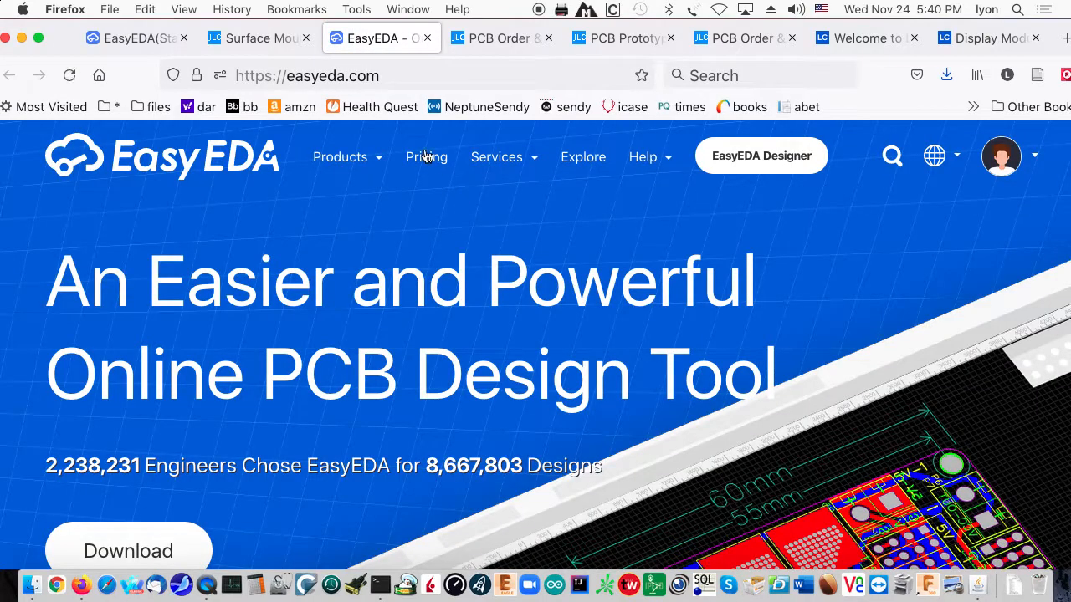
left_click(134, 38)
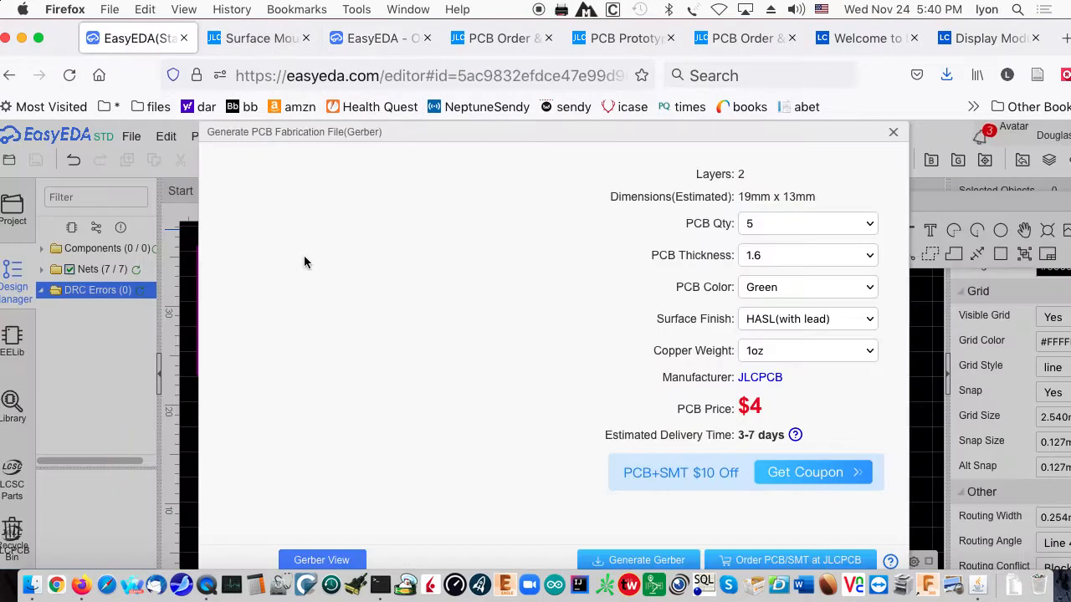
- Send the board's order data to JLCPCB for a PCB/SMT order and review the resulting board preview and charges
left_click(762, 561)
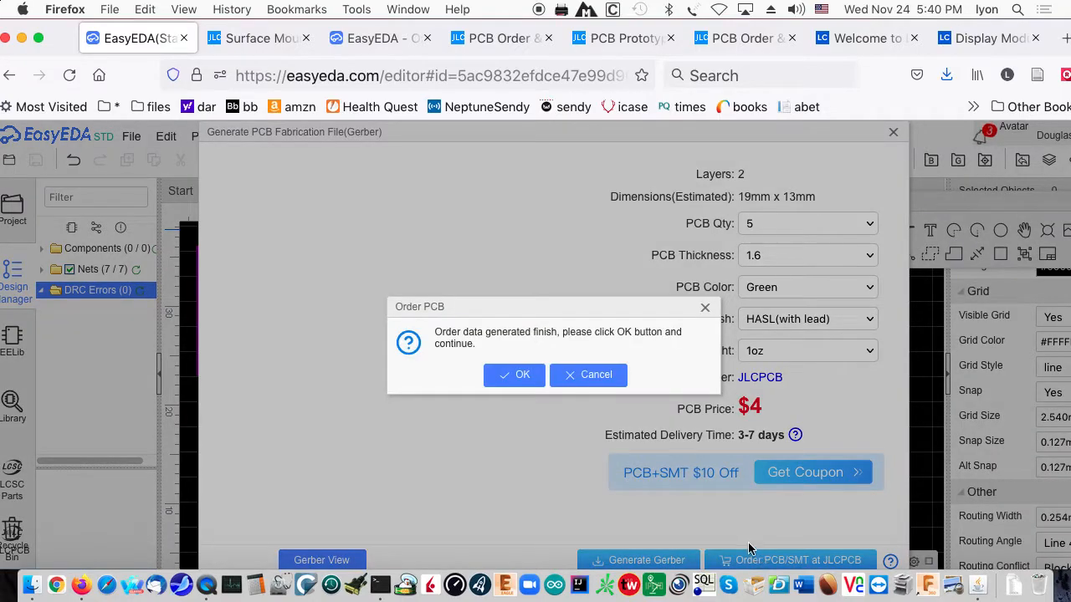
left_click(513, 377)
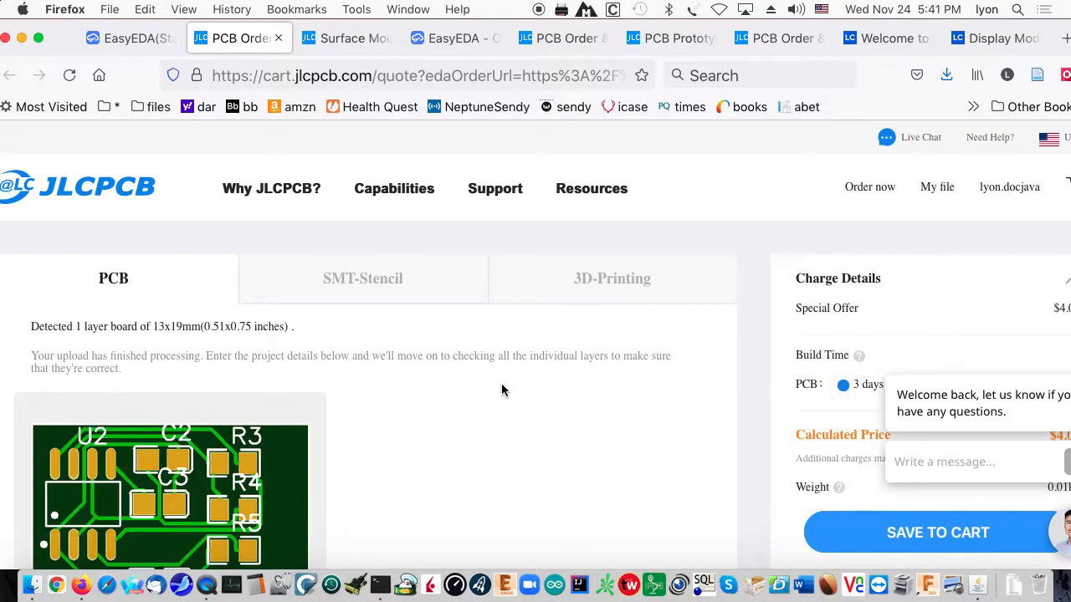
scroll(421, 422, "down", 3)
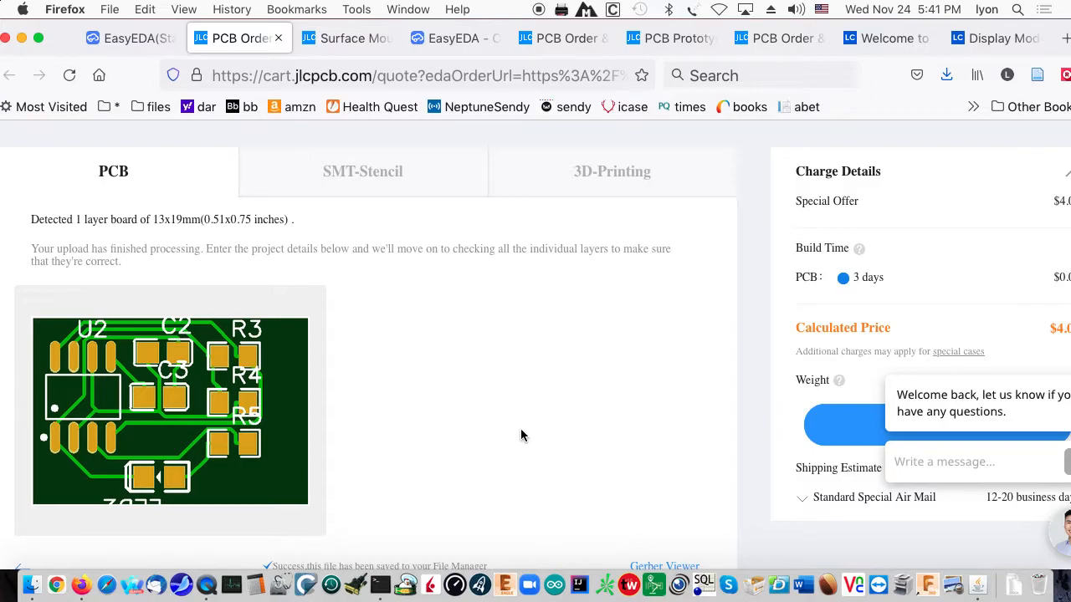
left_click_drag(893, 73, 845, 66)
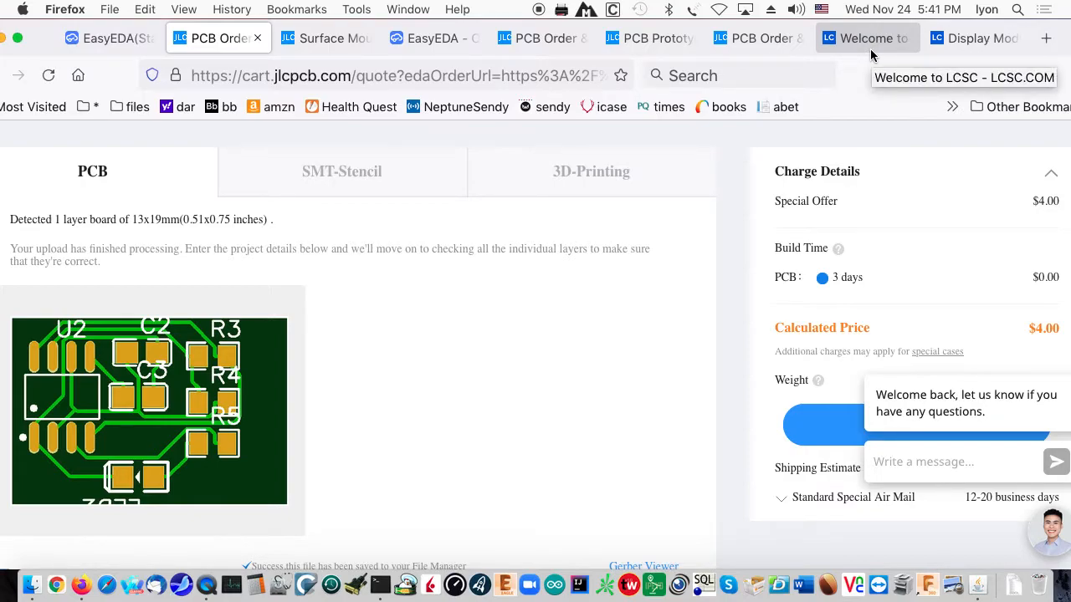
- Return to EasyEDA, close the Gerber generation and inspect the TimerSMT board in 3D from a steeper angle
left_click(123, 41)
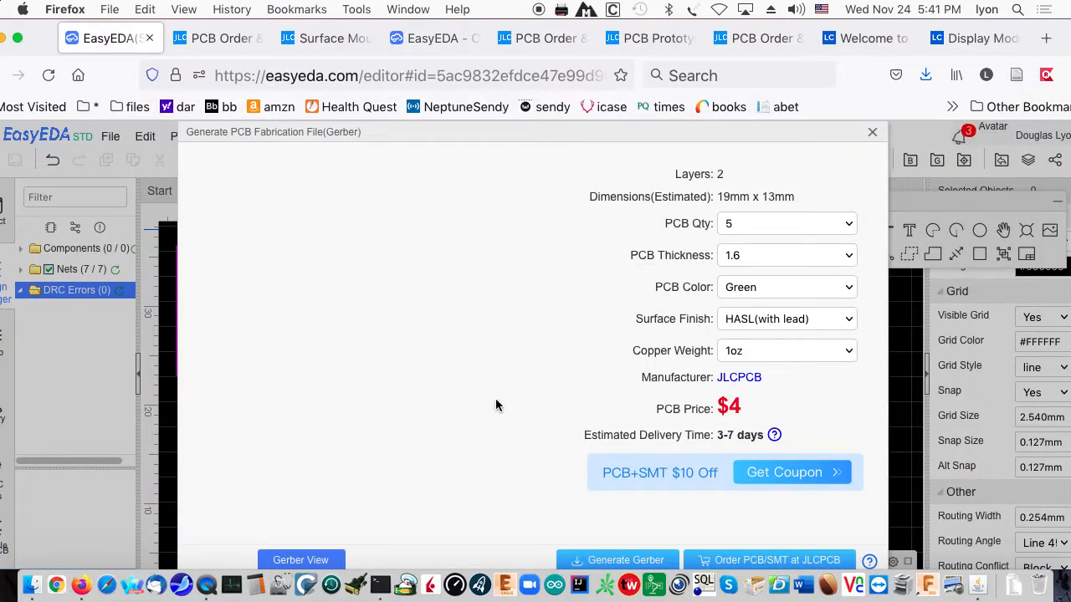
left_click(871, 132)
left_click(545, 137)
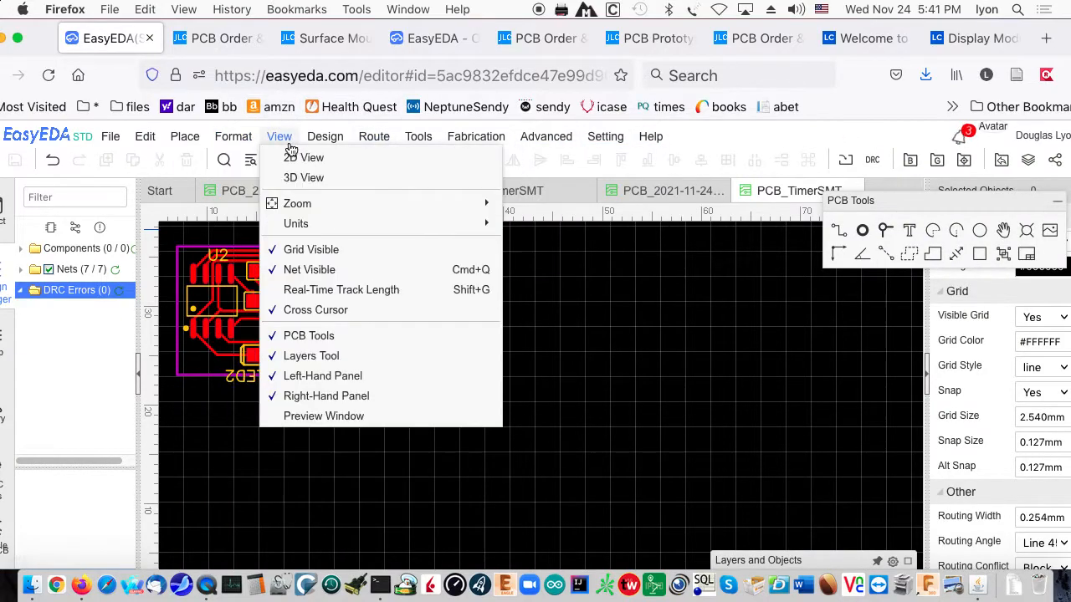
left_click(285, 179)
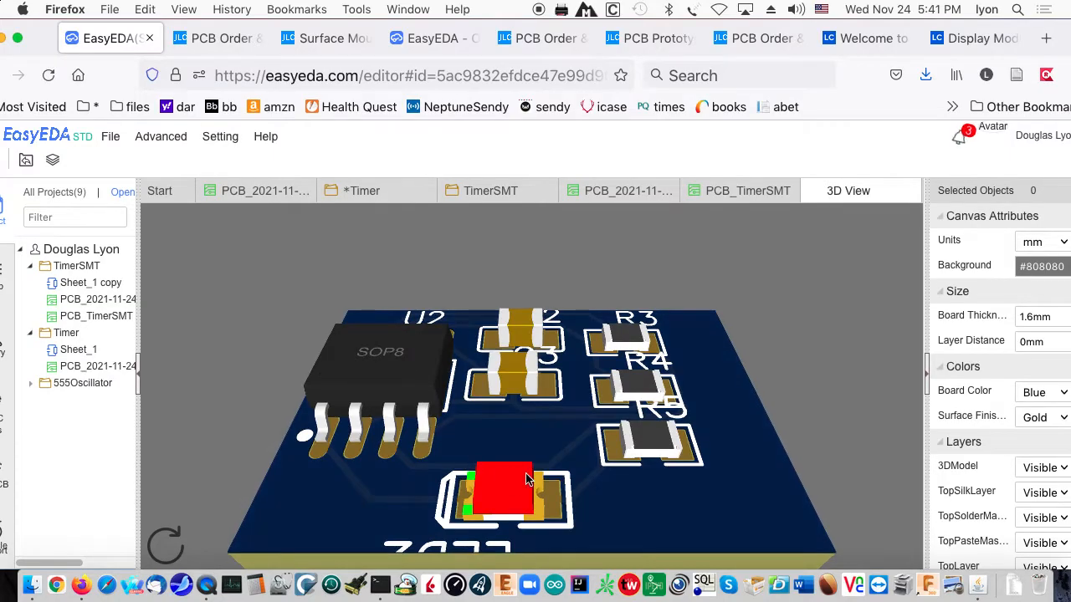
left_click_drag(543, 449, 571, 500)
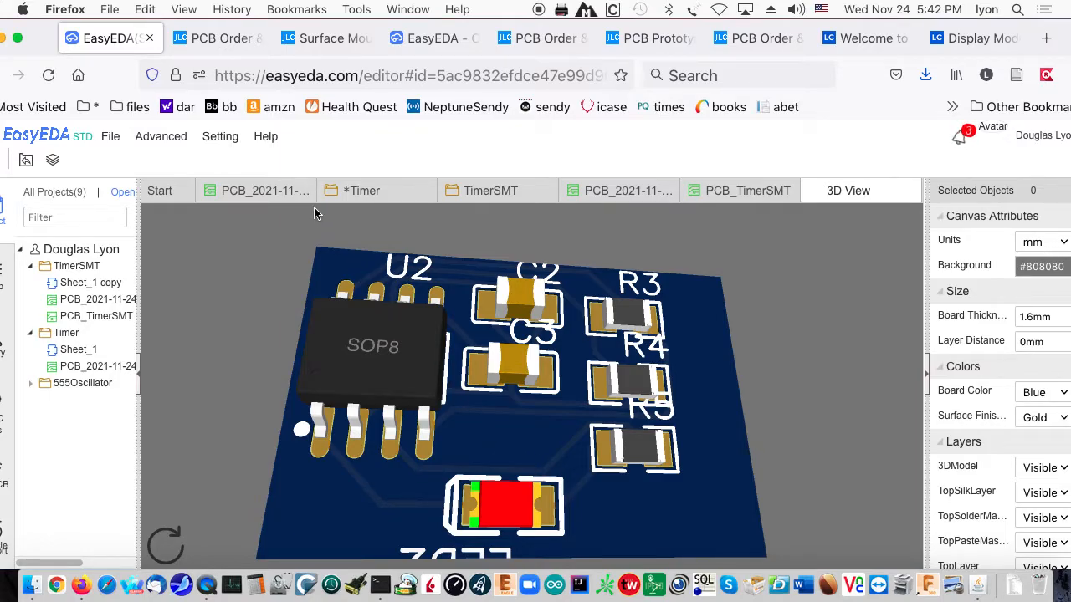
- Open the through-hole Timer PCB in 3D View and tilt it to show its components from above
left_click(261, 191)
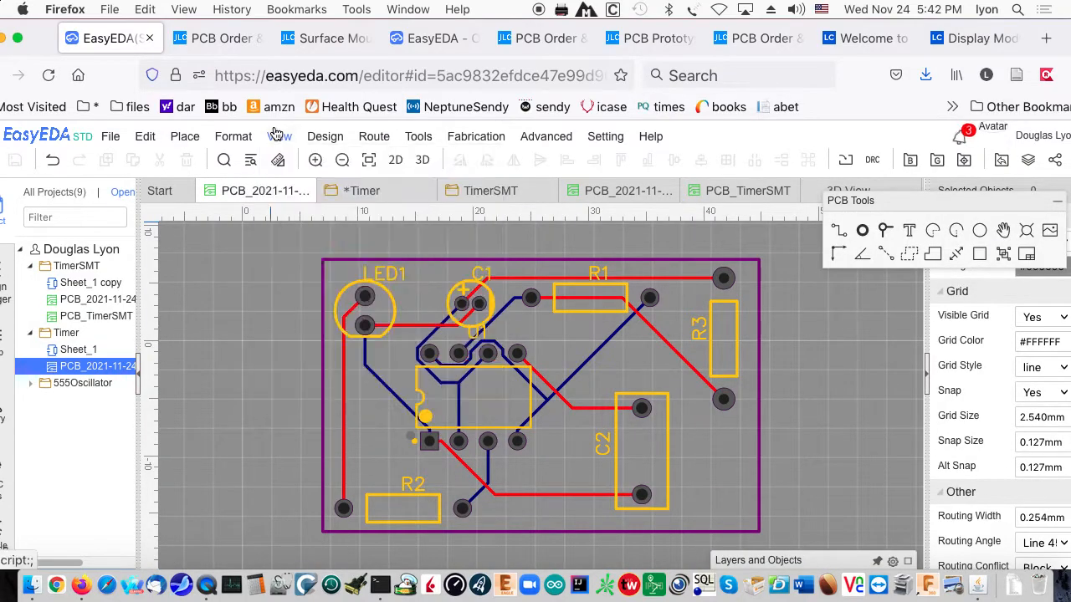
left_click(278, 135)
left_click(307, 175)
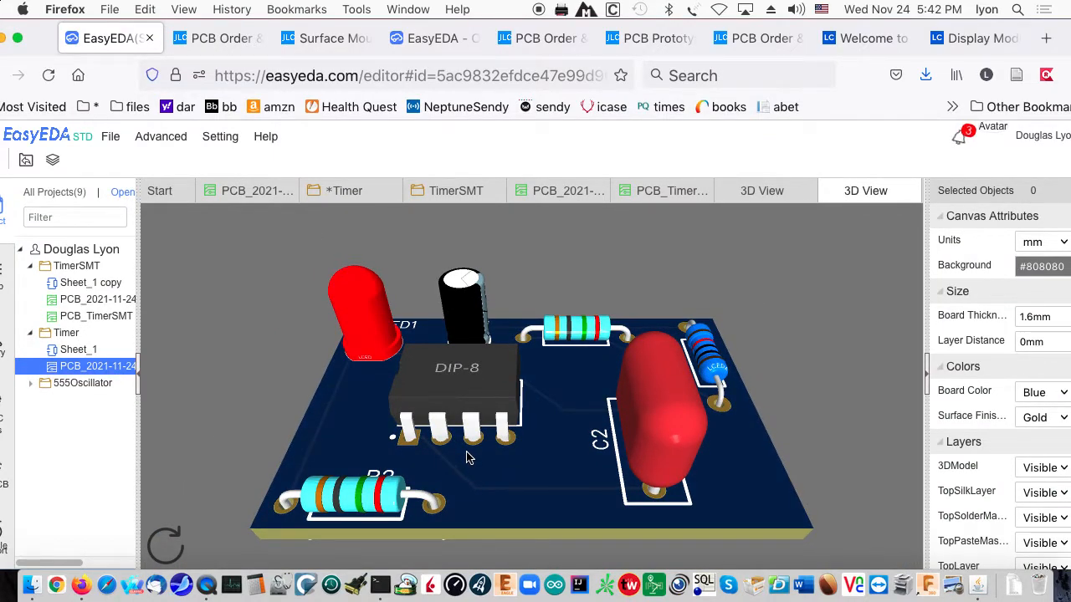
left_click_drag(468, 457, 479, 495)
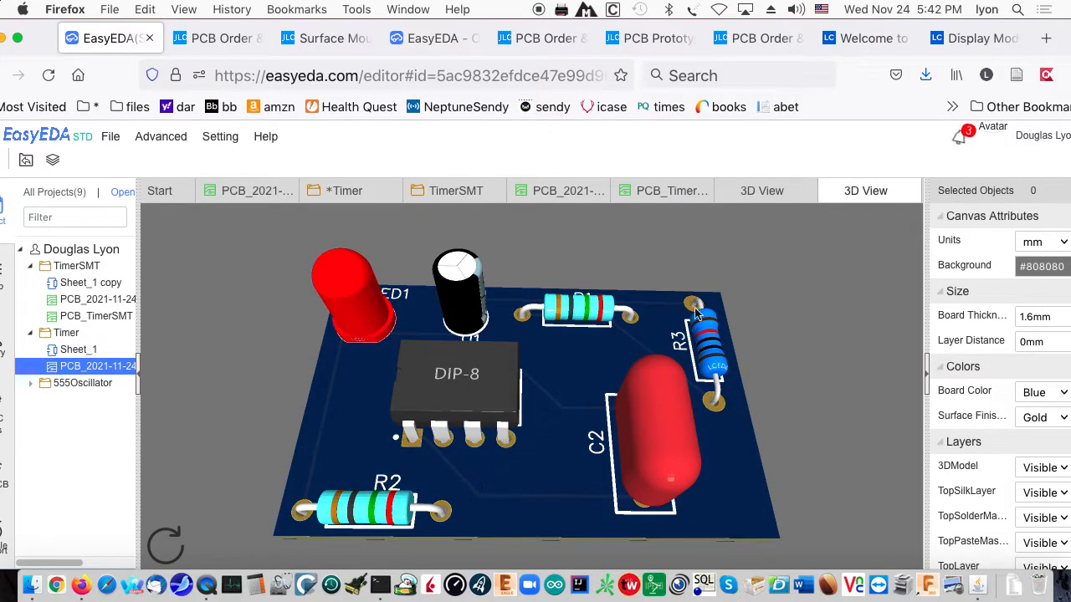
- Compare the 3D views of the surface-mount and through-hole timer boards by alternating between them
left_click(766, 192)
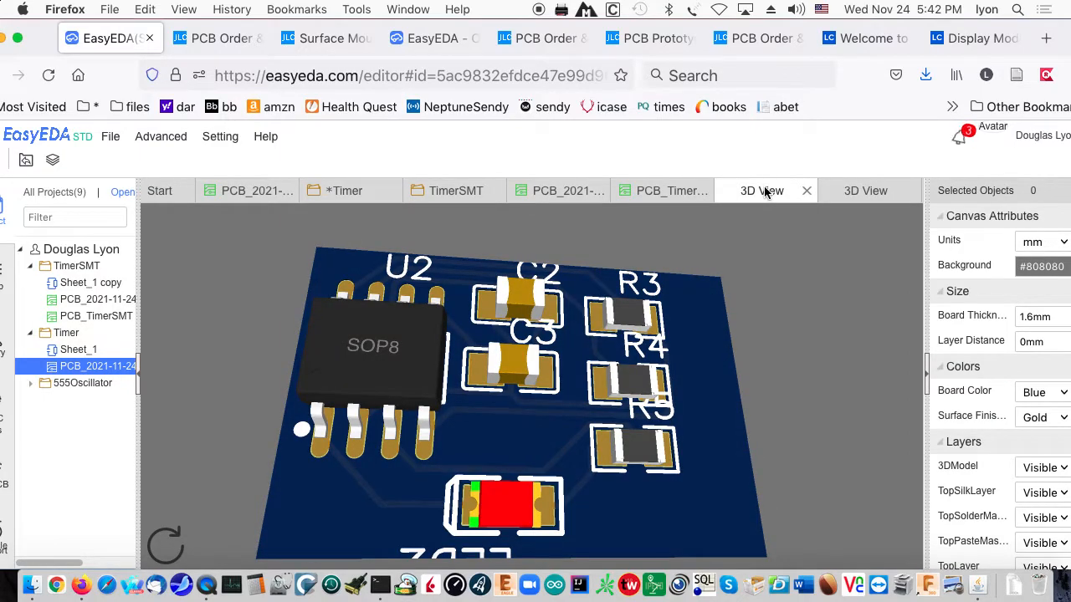
left_click(877, 192)
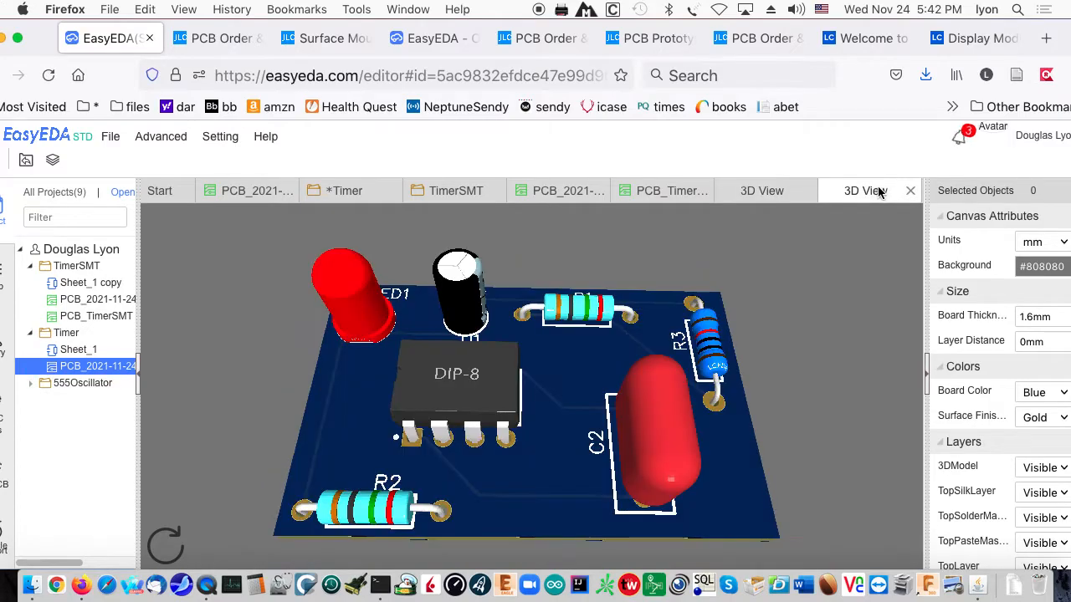
left_click(743, 195)
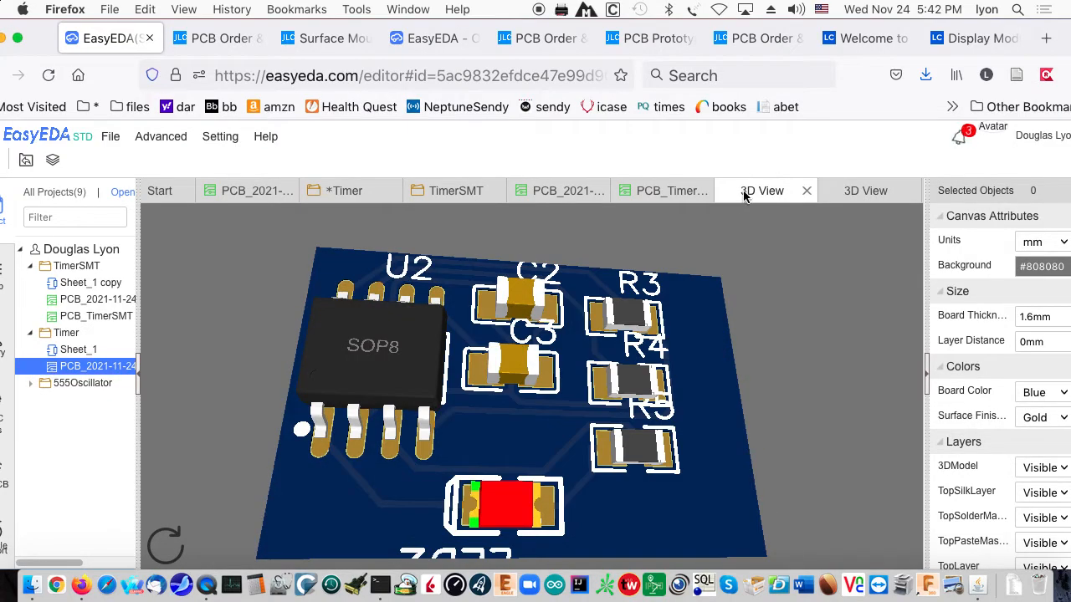
left_click(846, 193)
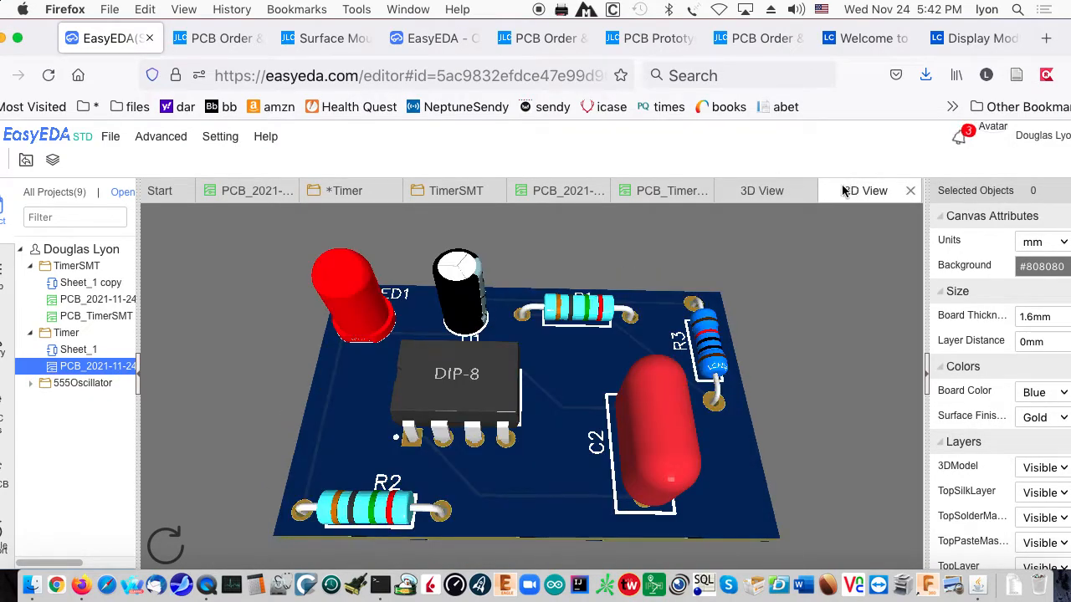
left_click(765, 192)
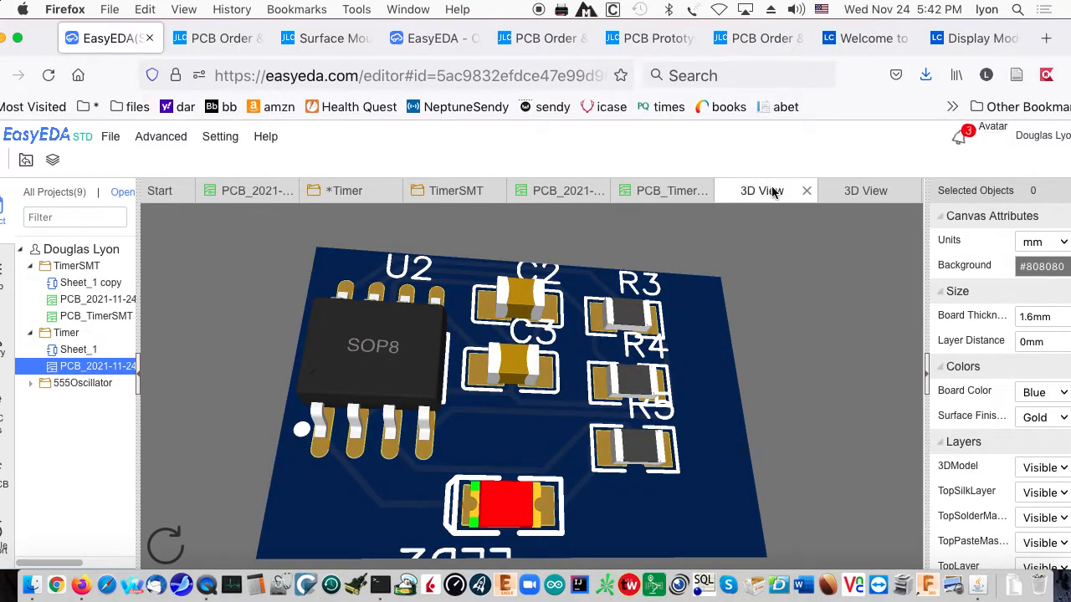
left_click(847, 193)
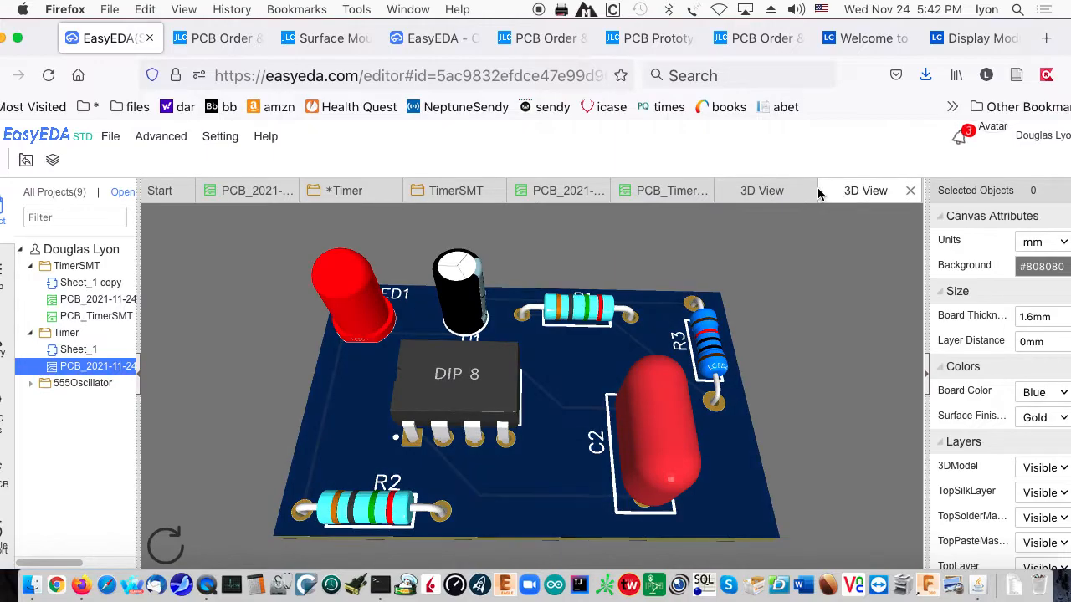
left_click(778, 191)
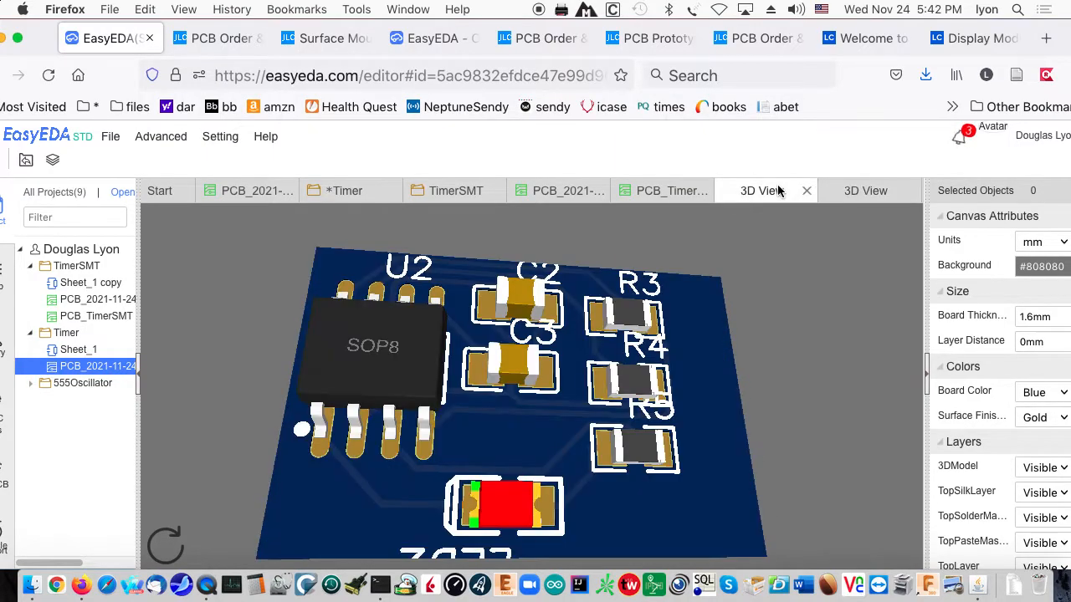